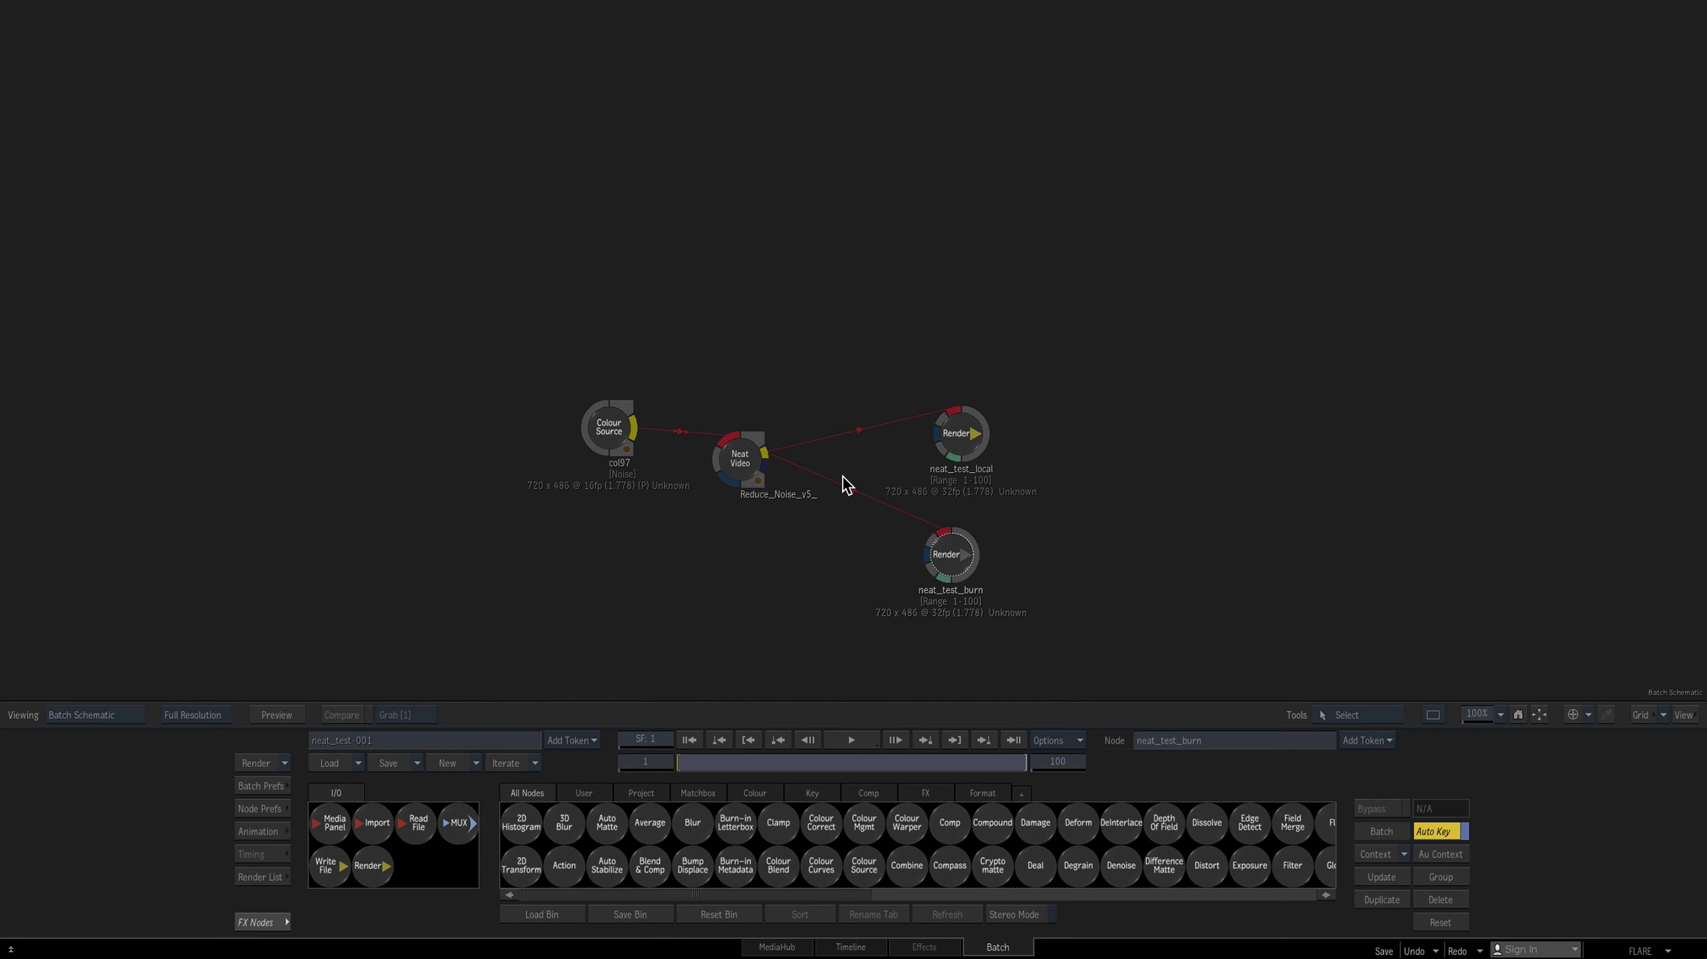
Step: Preview the batch's noise source, then render the neat_test_local node in the foreground
key(F4)
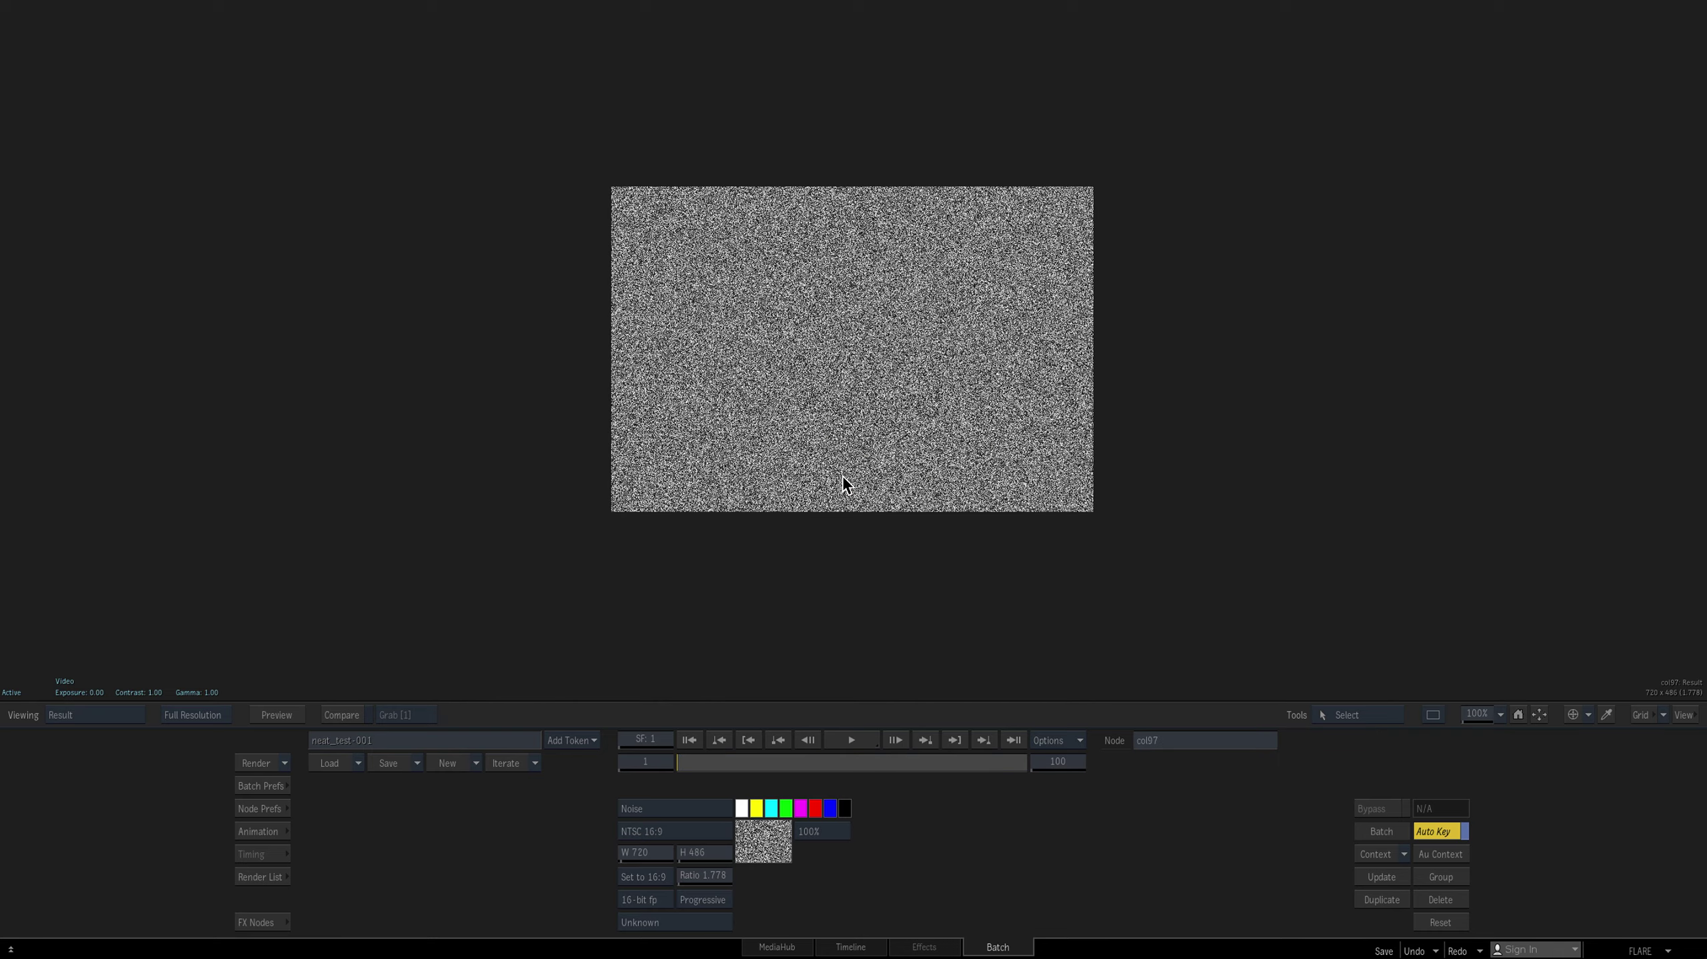
key(F4)
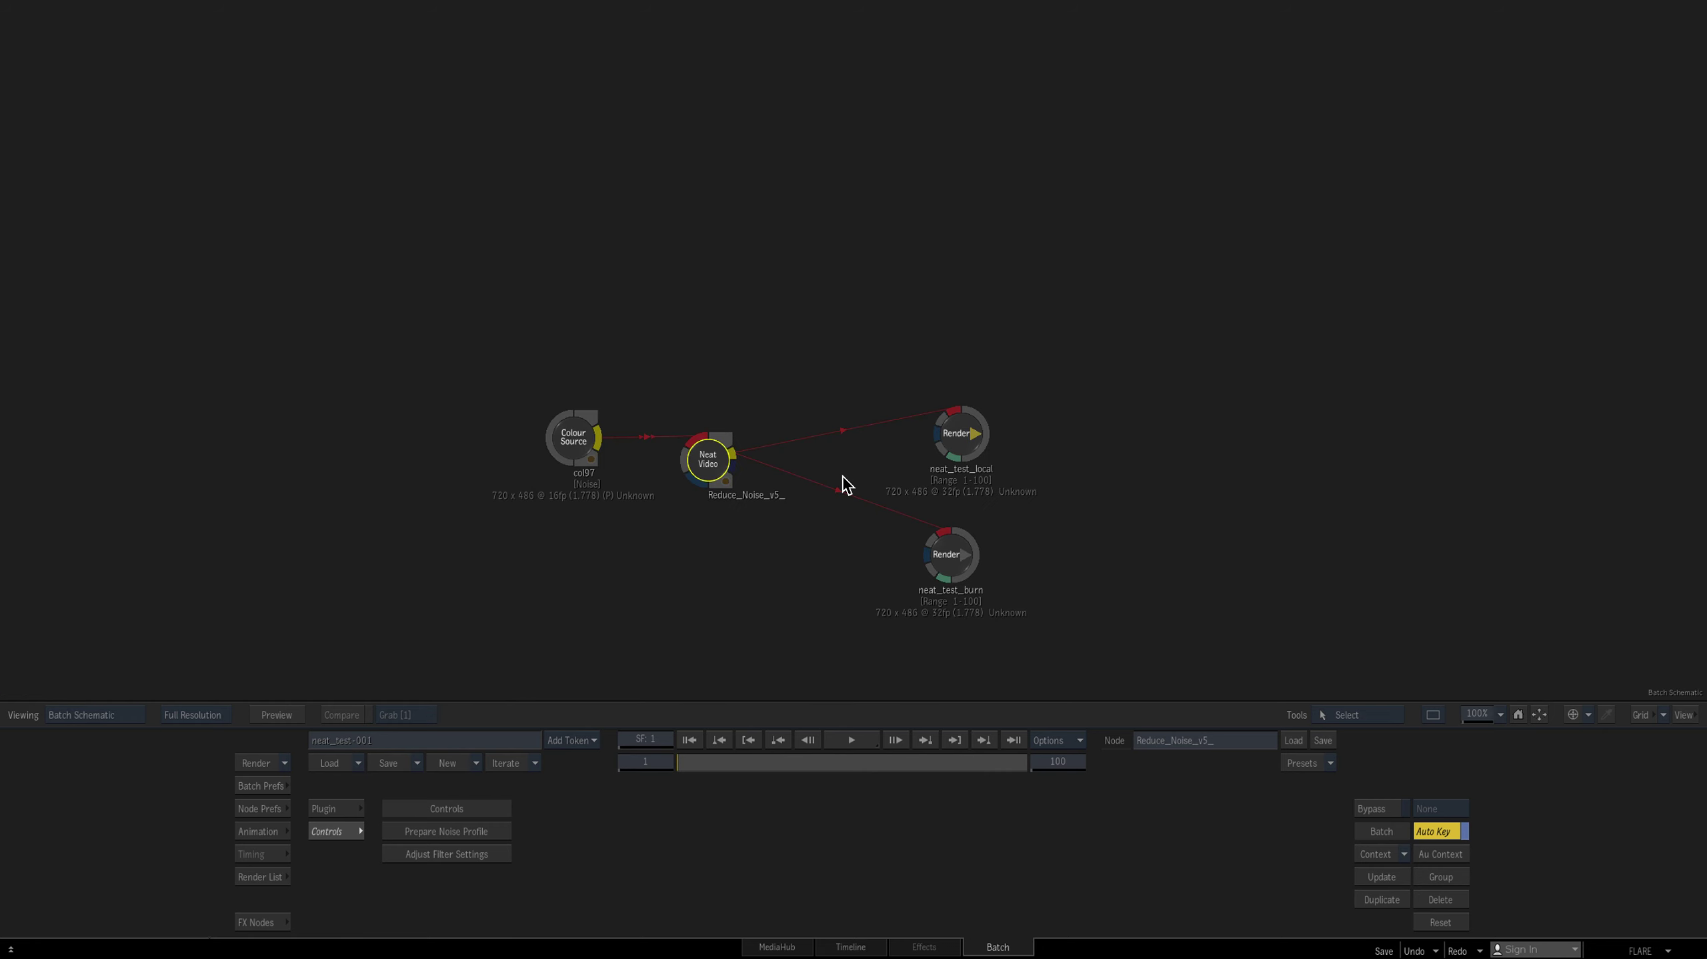
drag(963, 434, 936, 448)
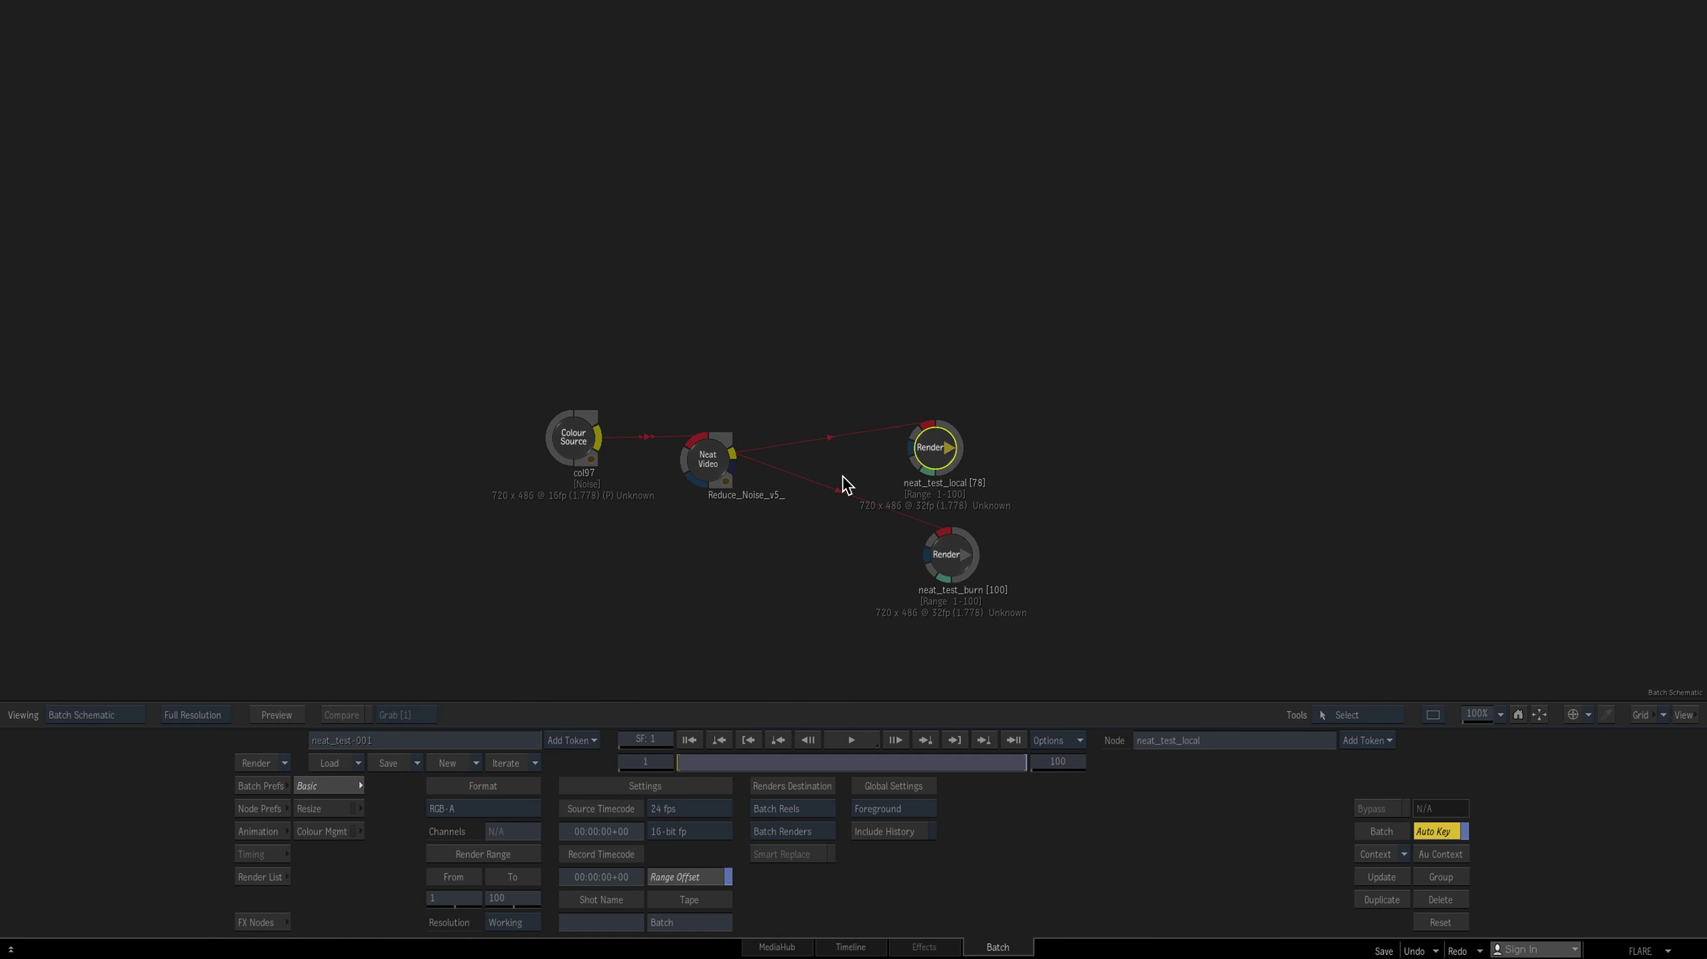
key(F4)
key(ctrl+r)
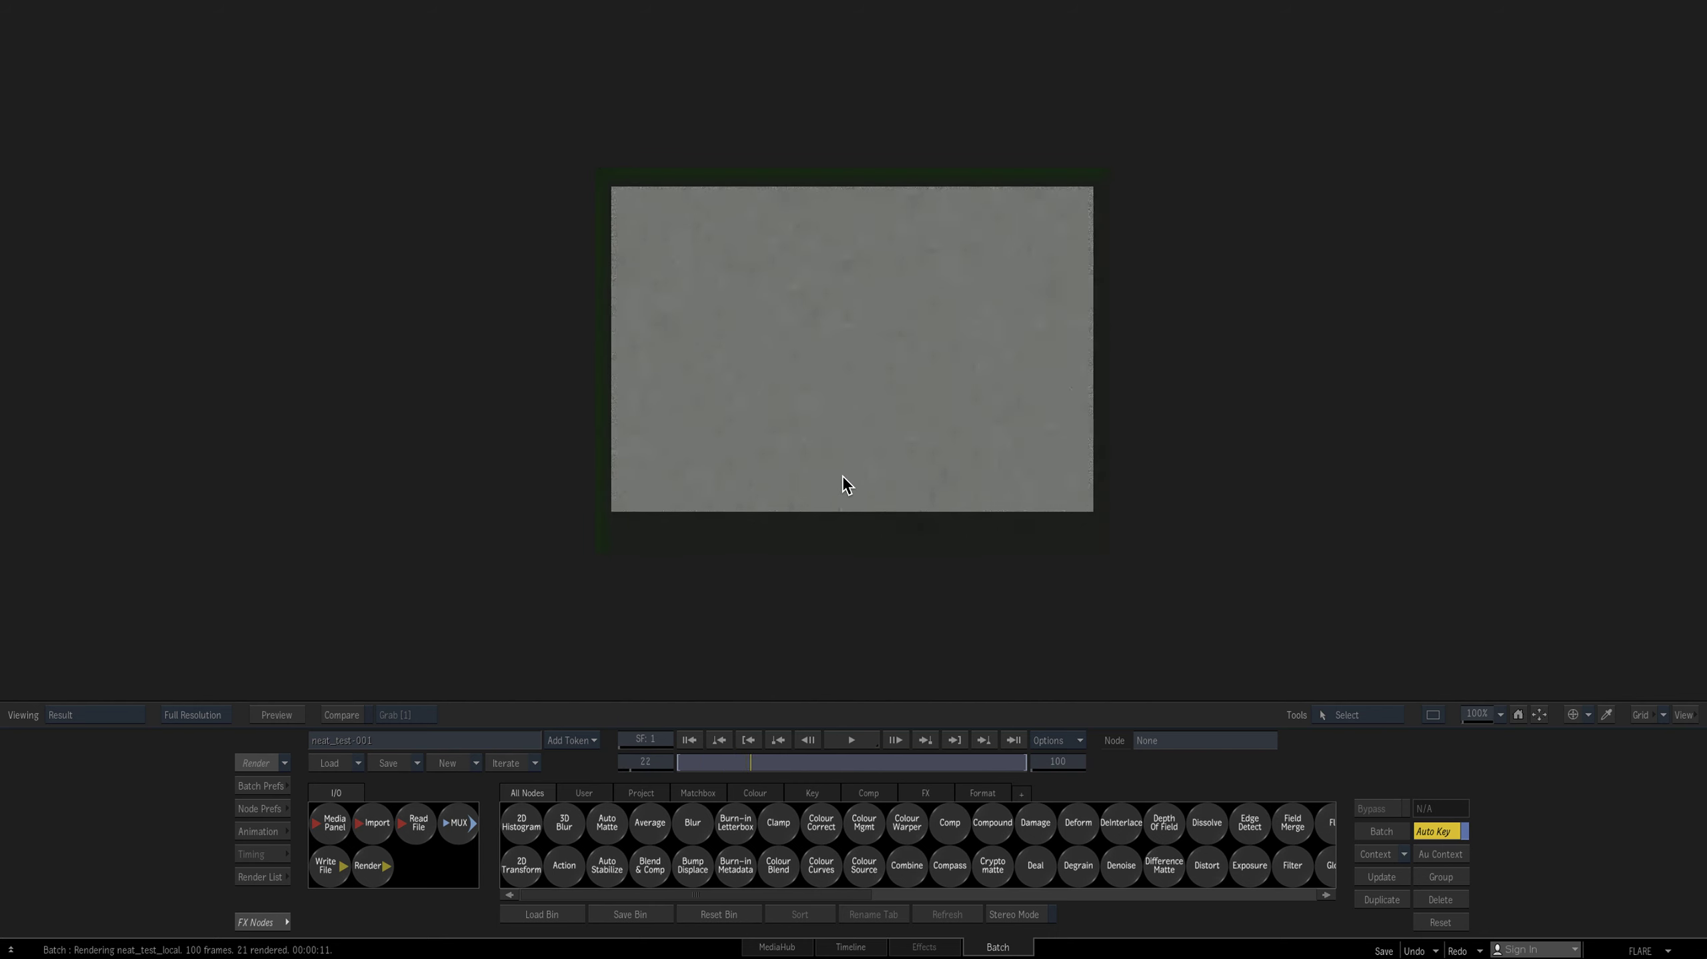
key(Escape)
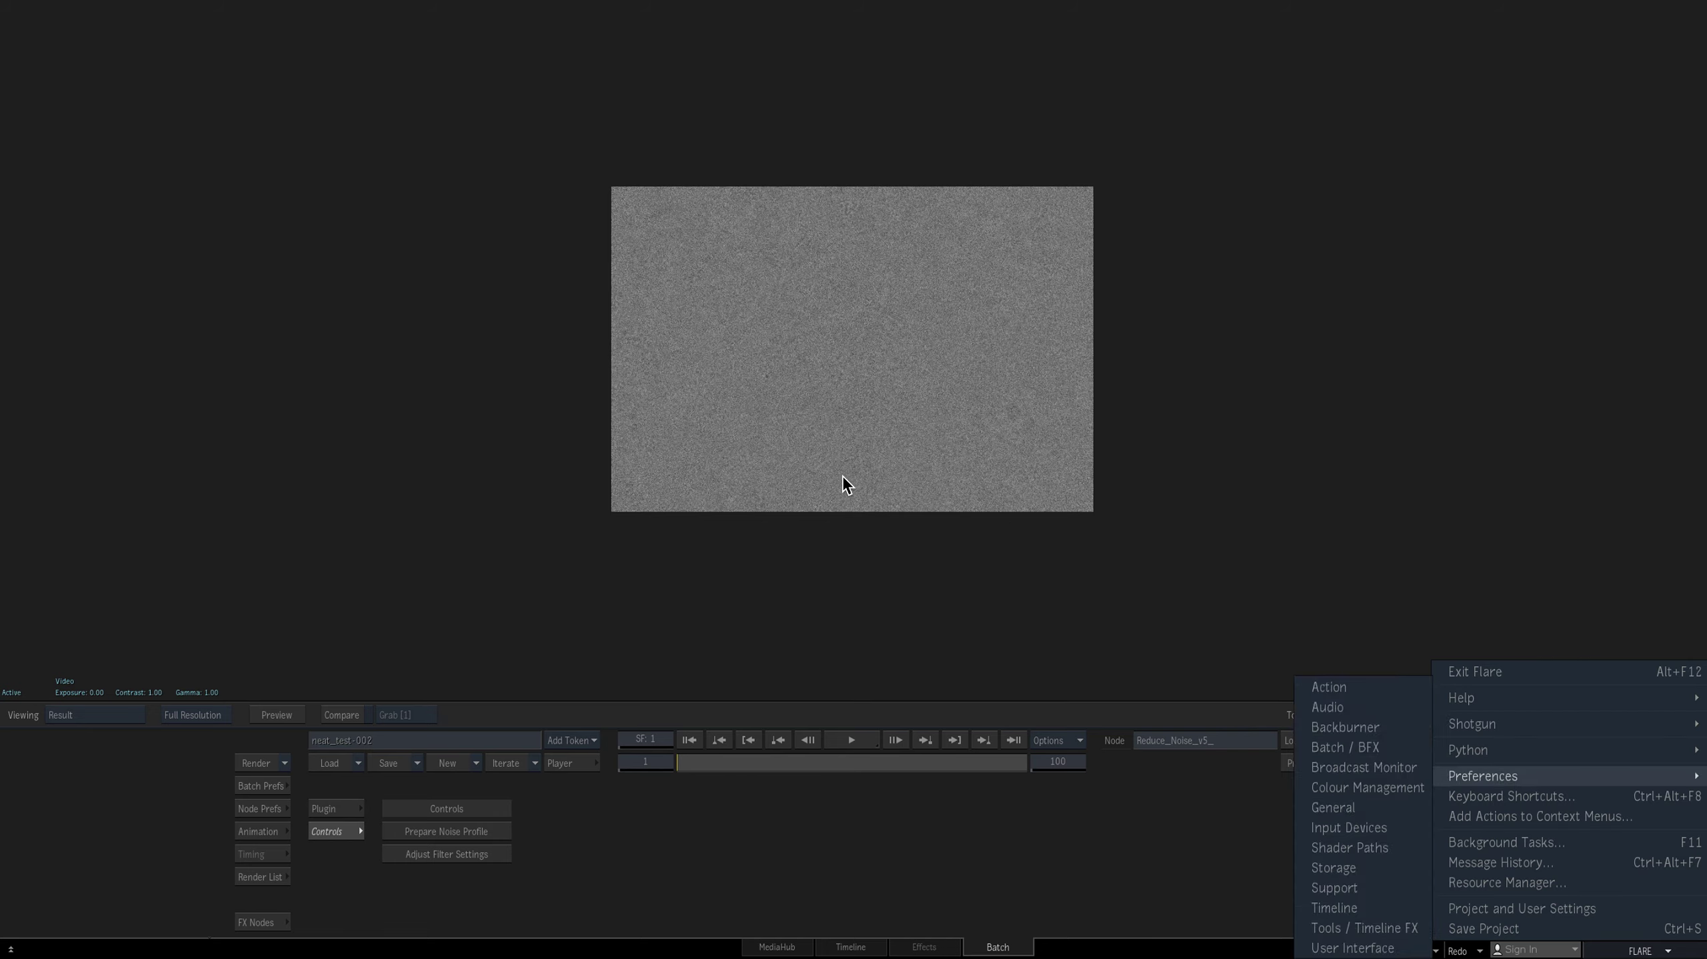
Step: Switch the batch rendering from Foreground to Burn and submit the setup as a remote job
key(Up)
key(Up)
key(Return)
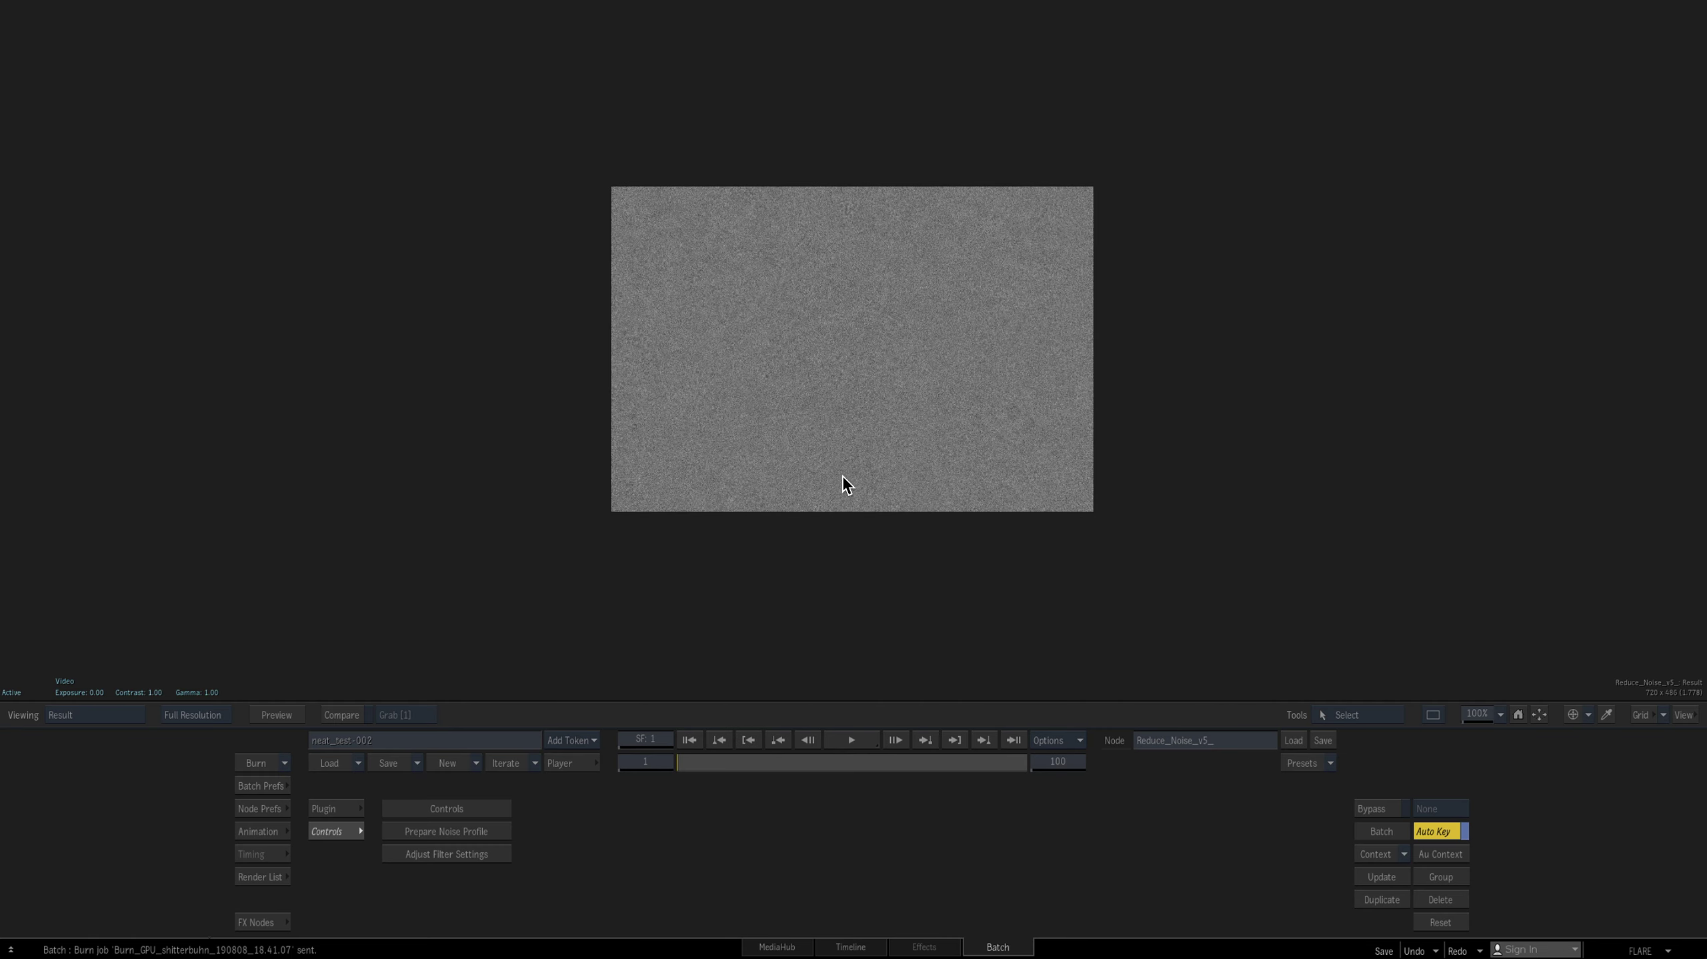
key(Escape)
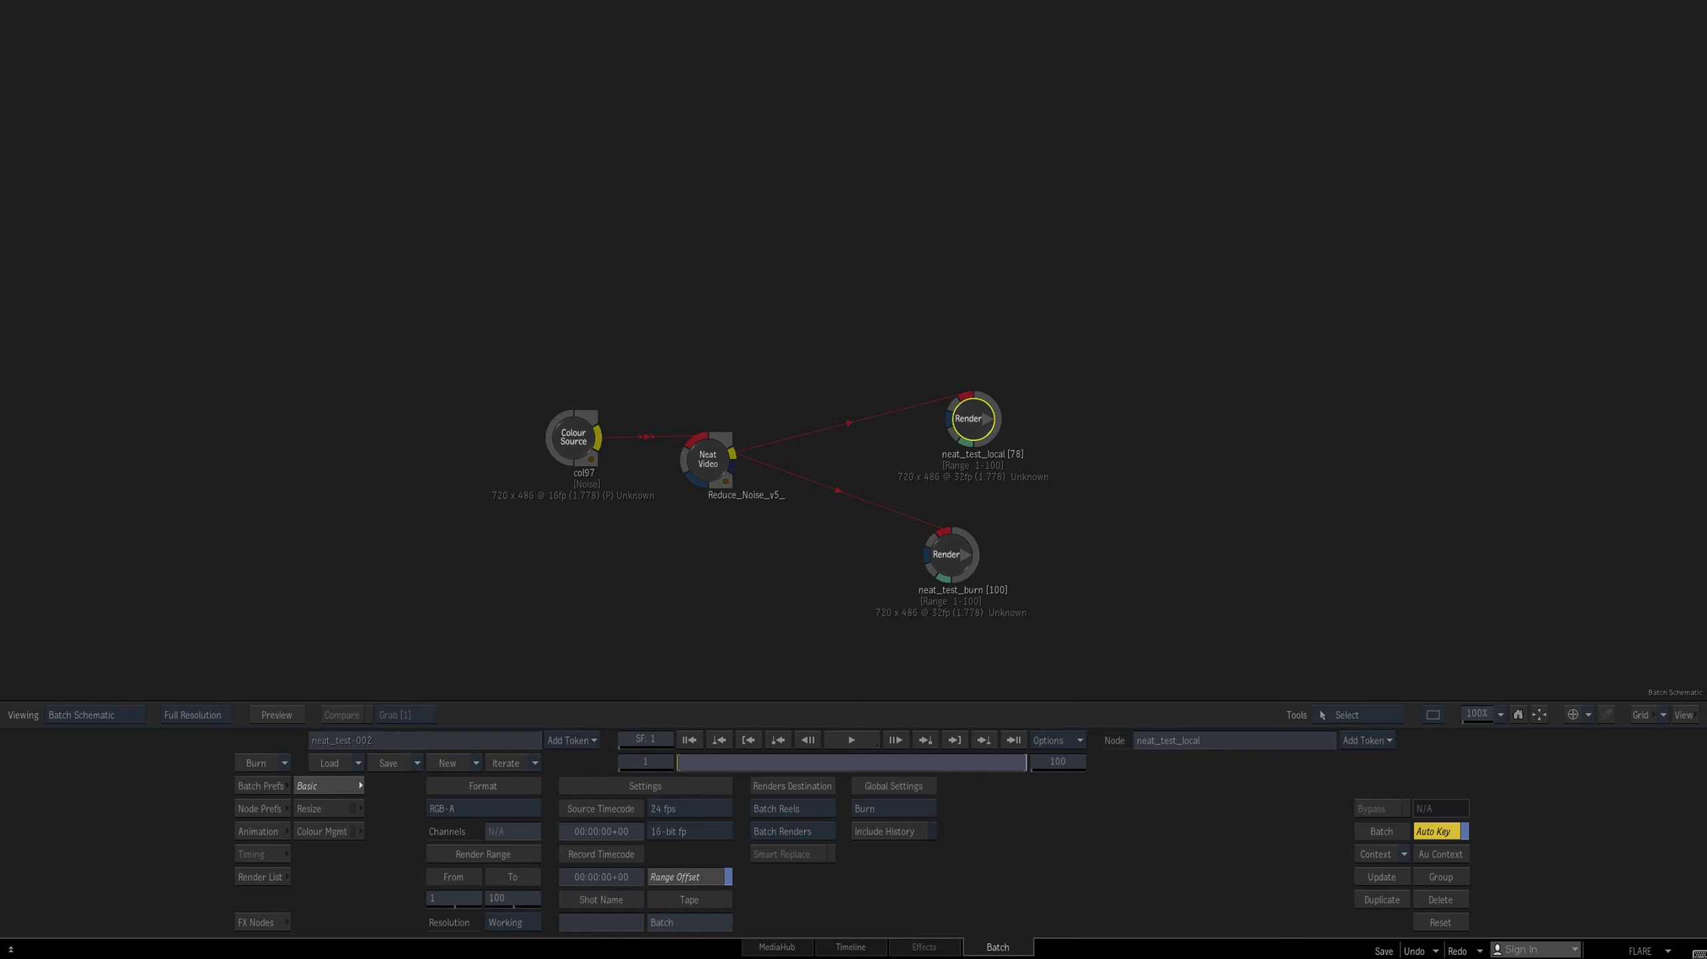
Step: Select the neat_test_burn render node and submit it for remote rendering with Burn
mouse_move(951, 555)
mouse_down()
mouse_move(874, 582)
mouse_move(958, 527)
mouse_up()
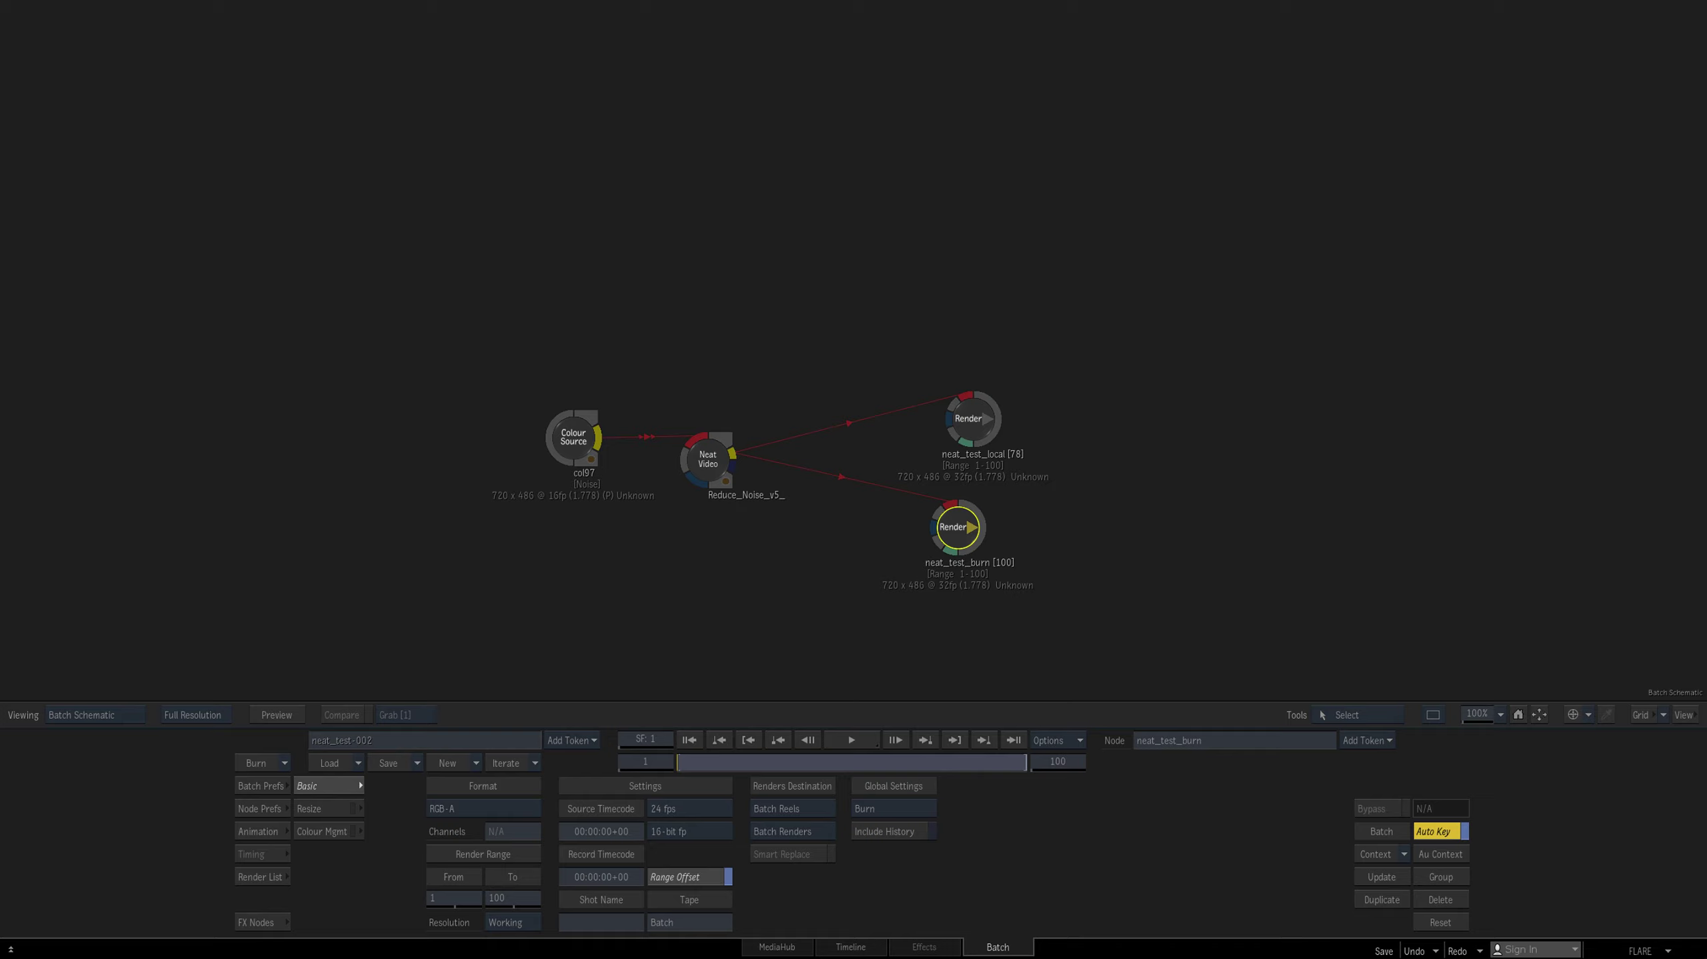
click(256, 763)
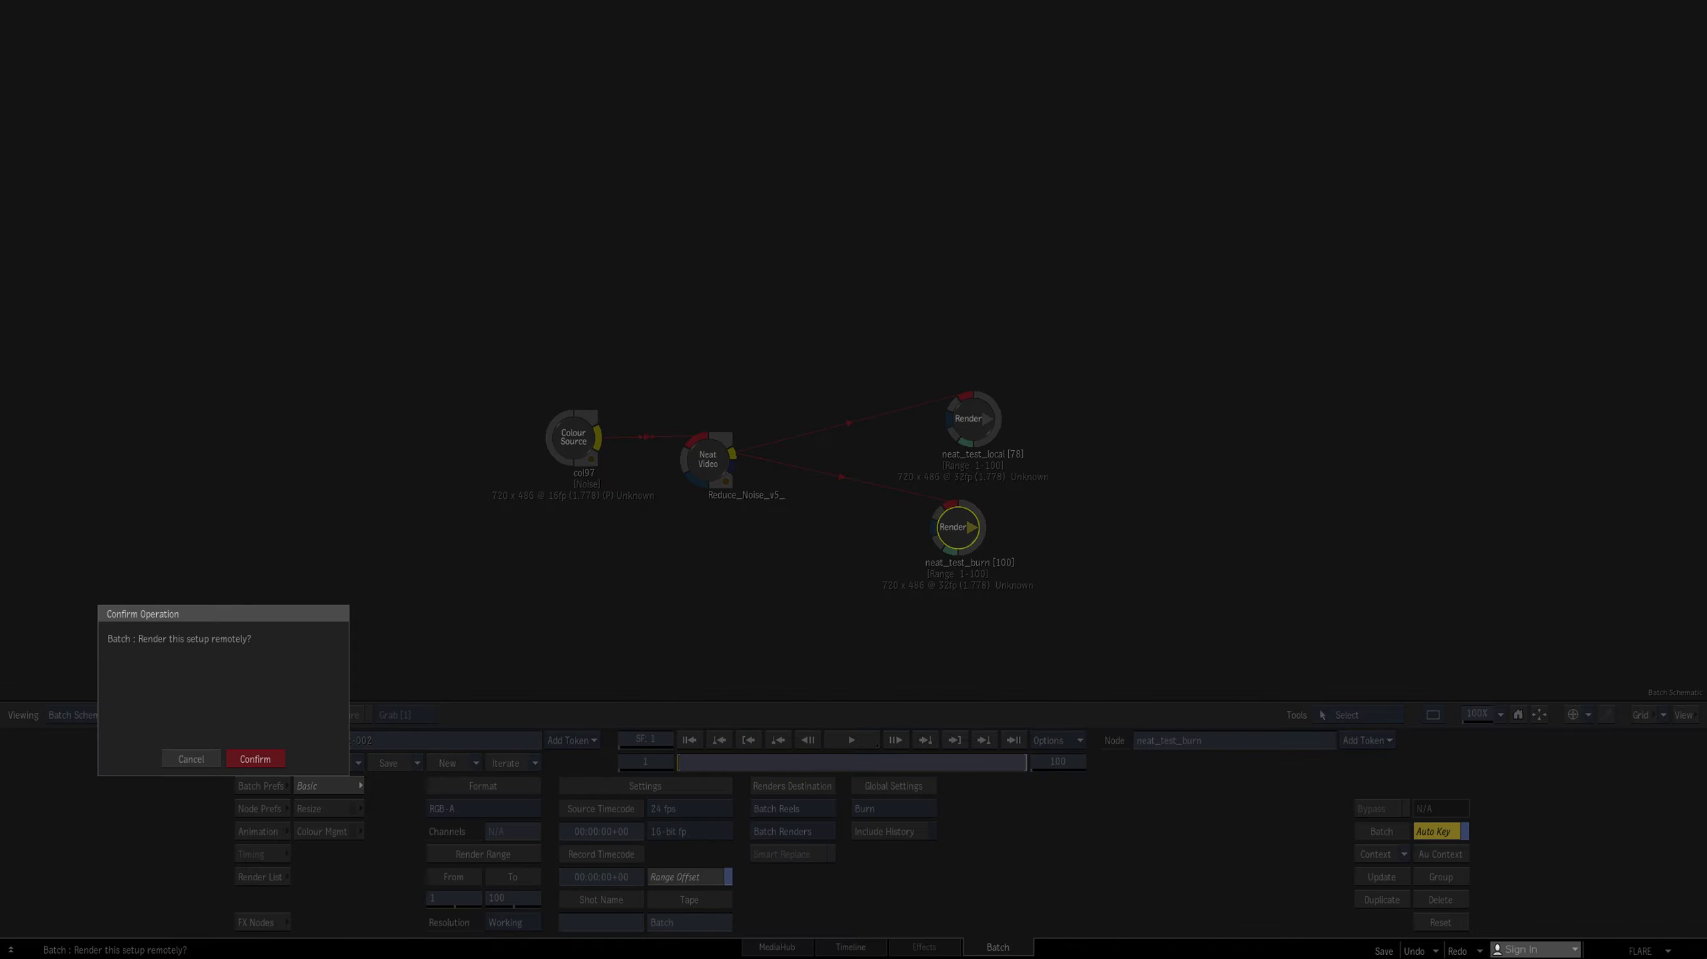
key(Return)
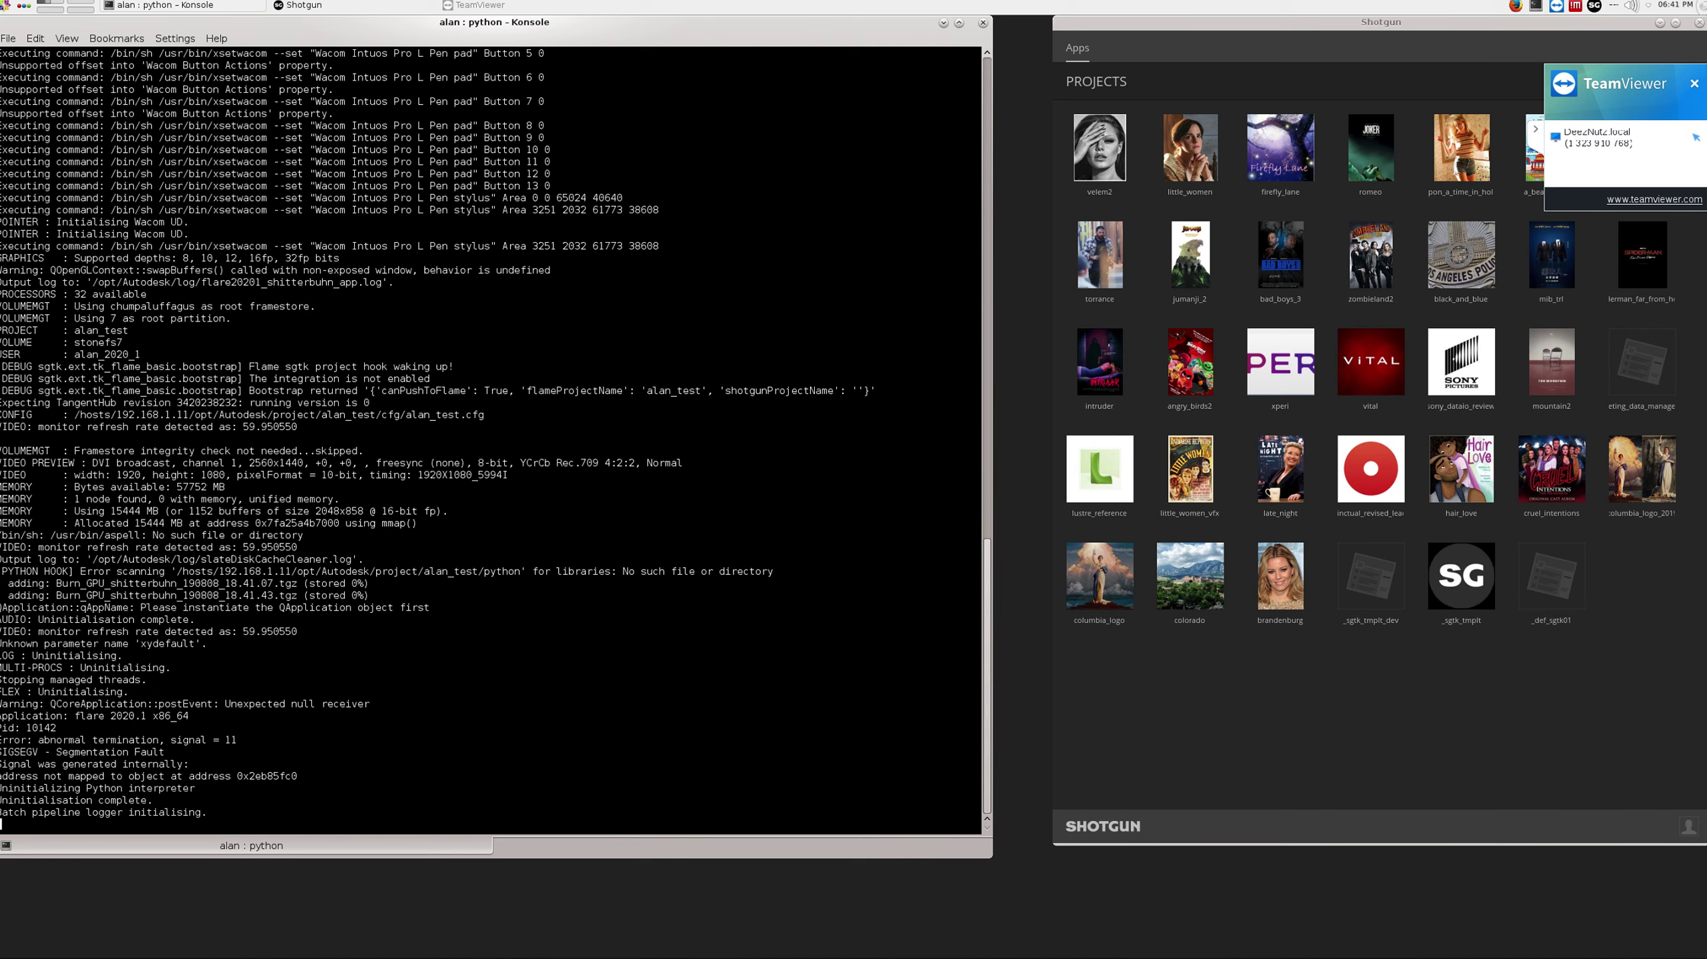
Step: Dismiss Flare's console, then check for running Flare processes in a new terminal with "ps -edf | grep flare"
key(Return)
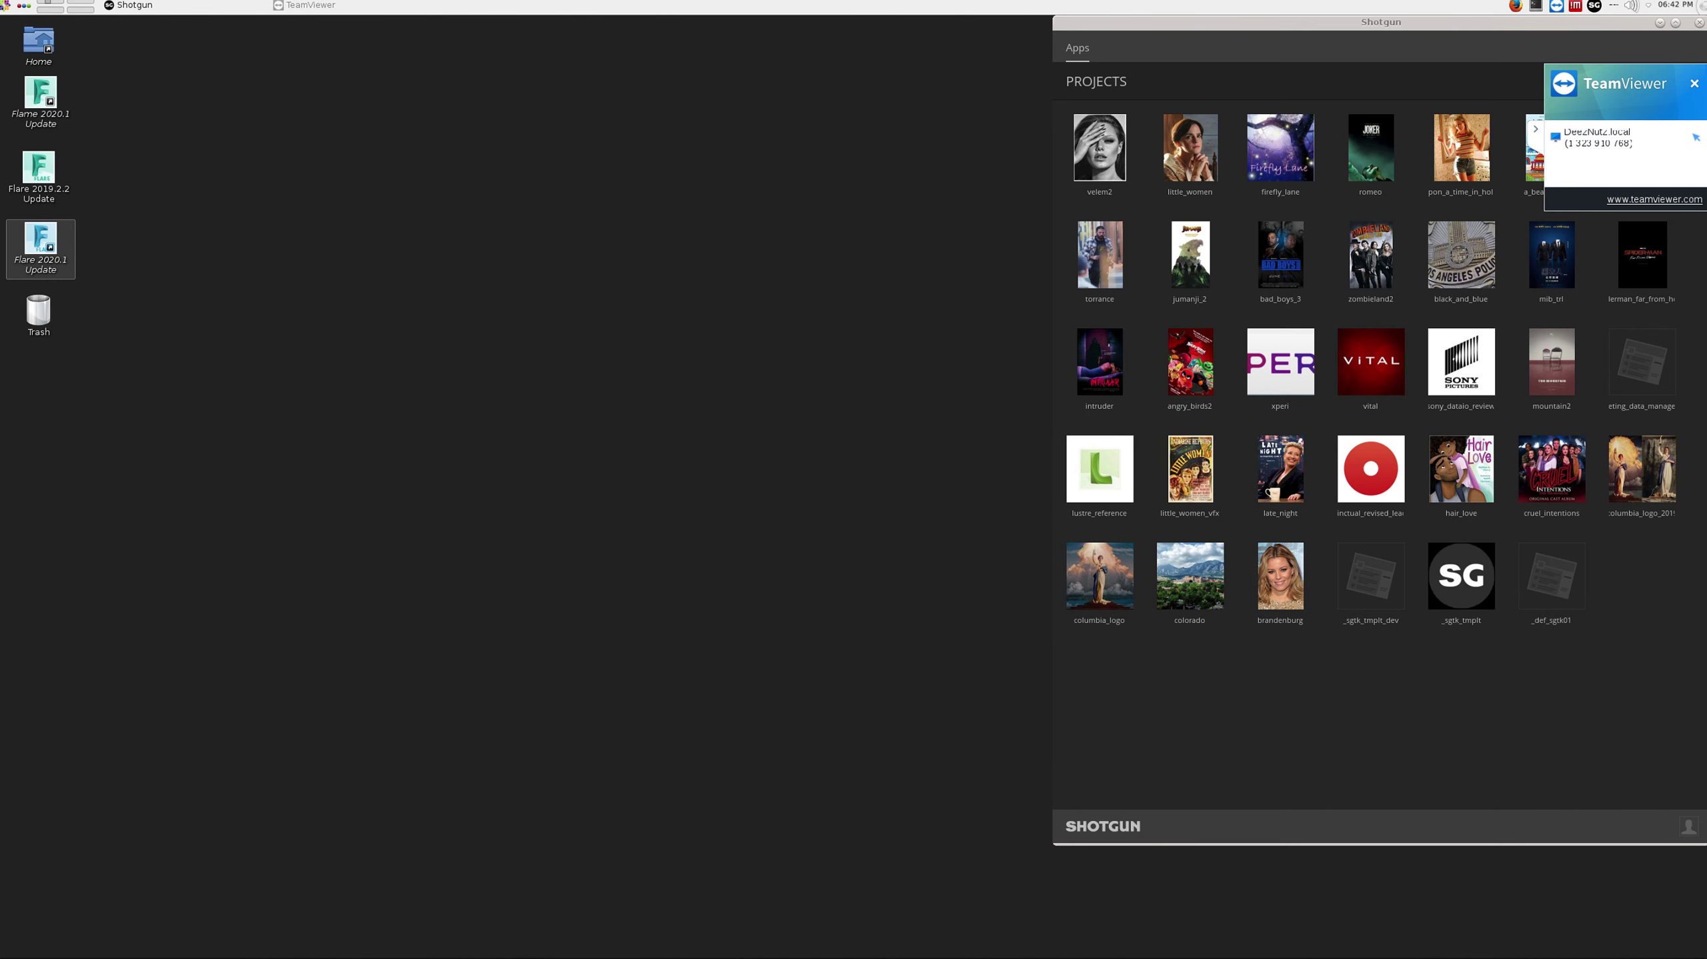
click(1536, 6)
text(ps -ed)
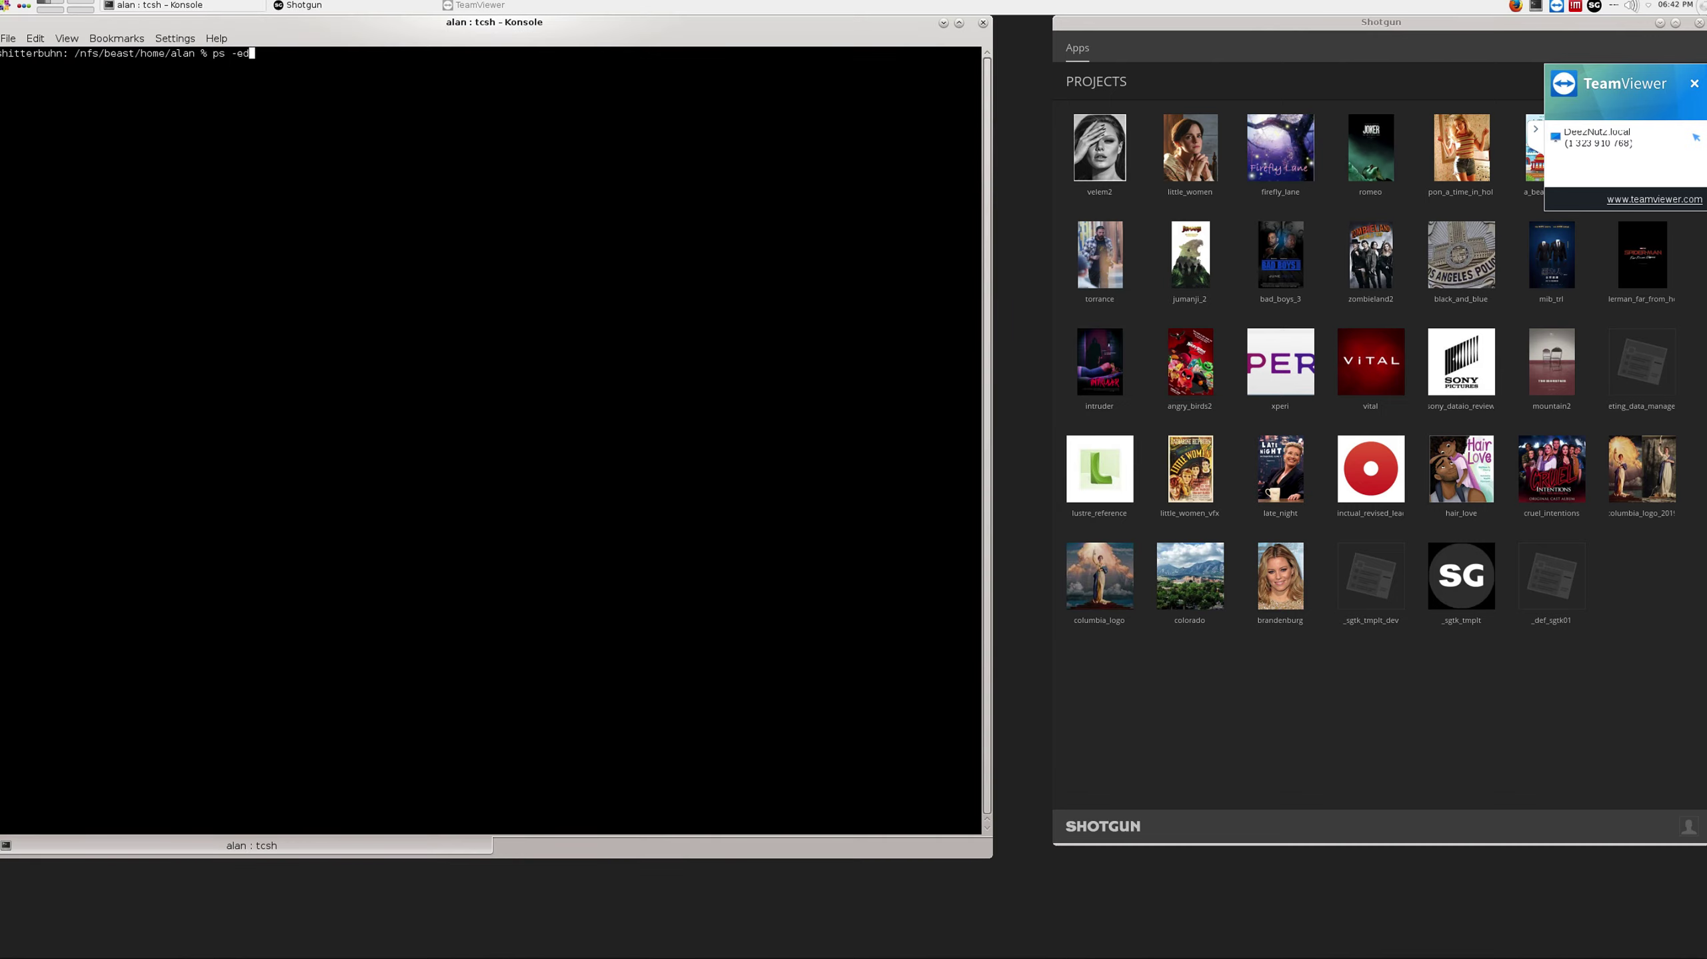
text(f | grep flare)
key(Return)
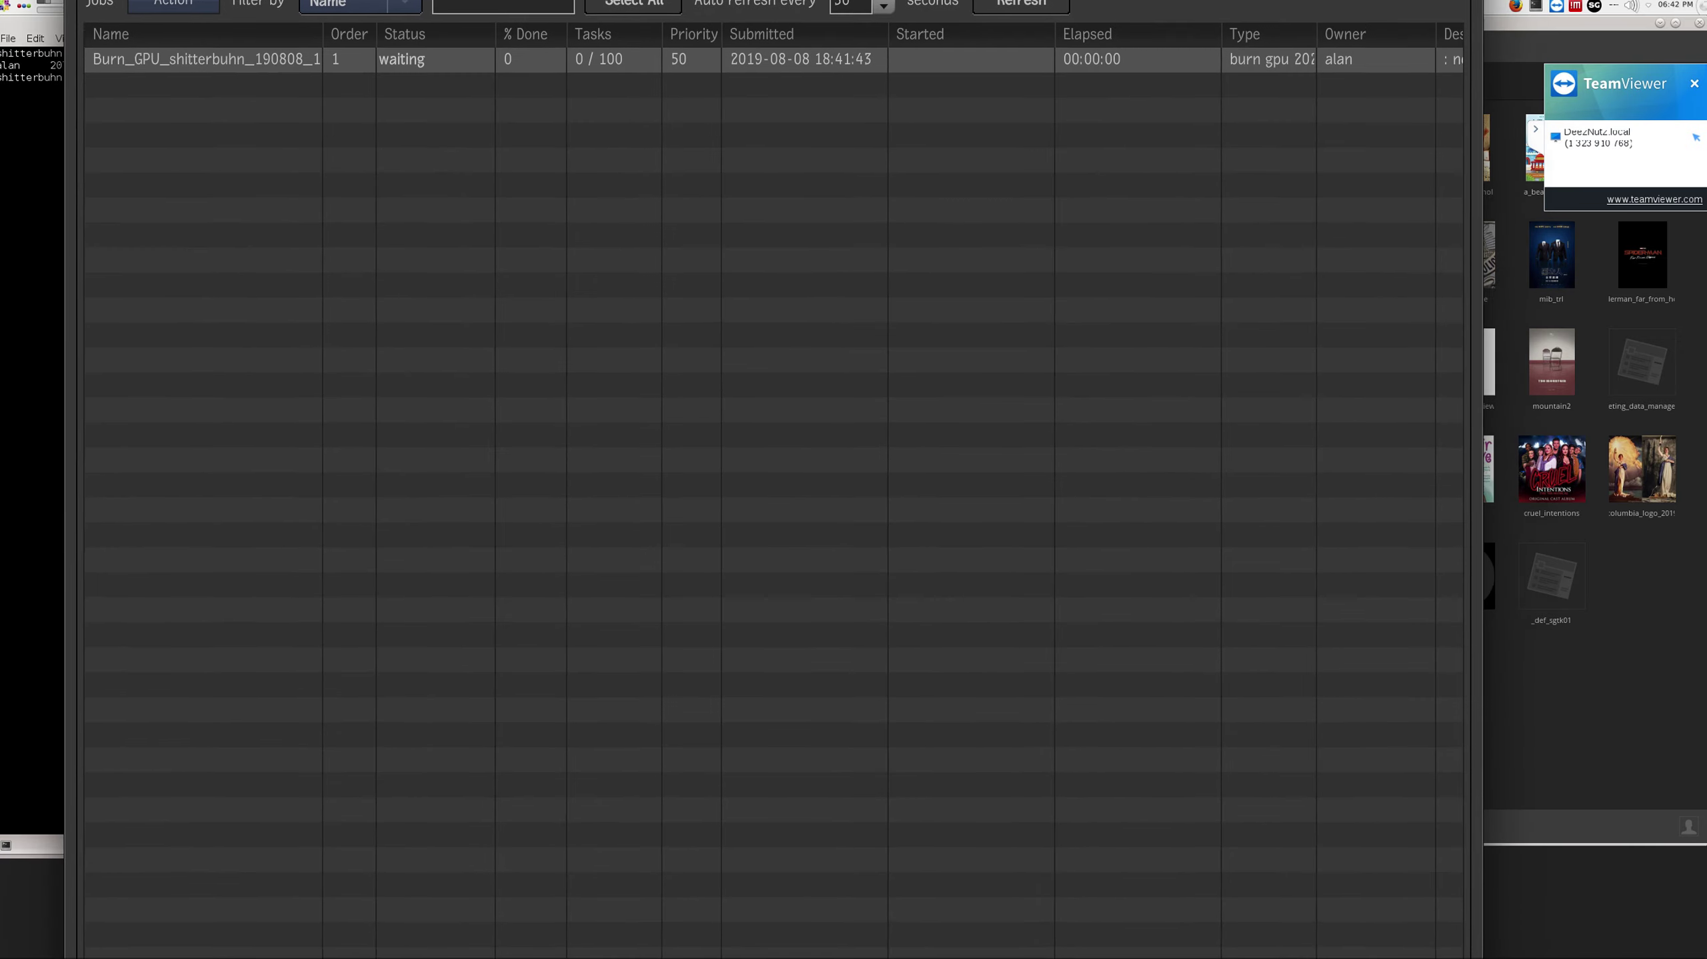
Step: In Autodesk Backburner Monitor, add the shitterbuhn server to the TEST server group
drag(396, 0, 524, 135)
click(367, 247)
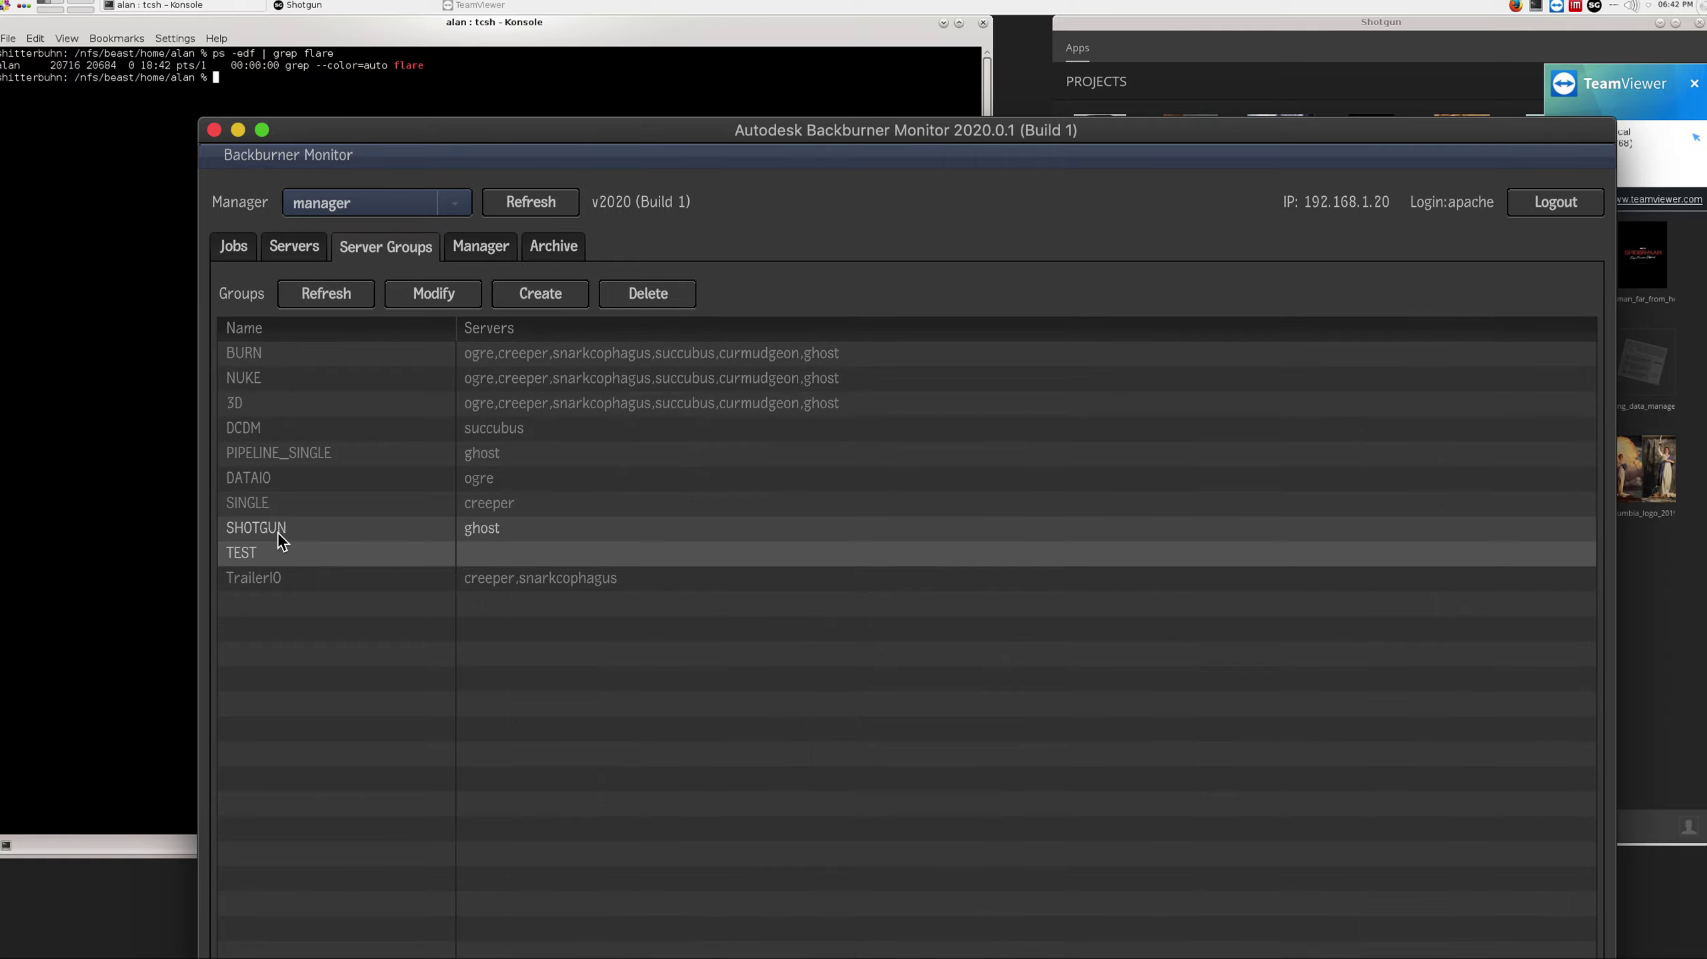
click(286, 553)
double_click(286, 553)
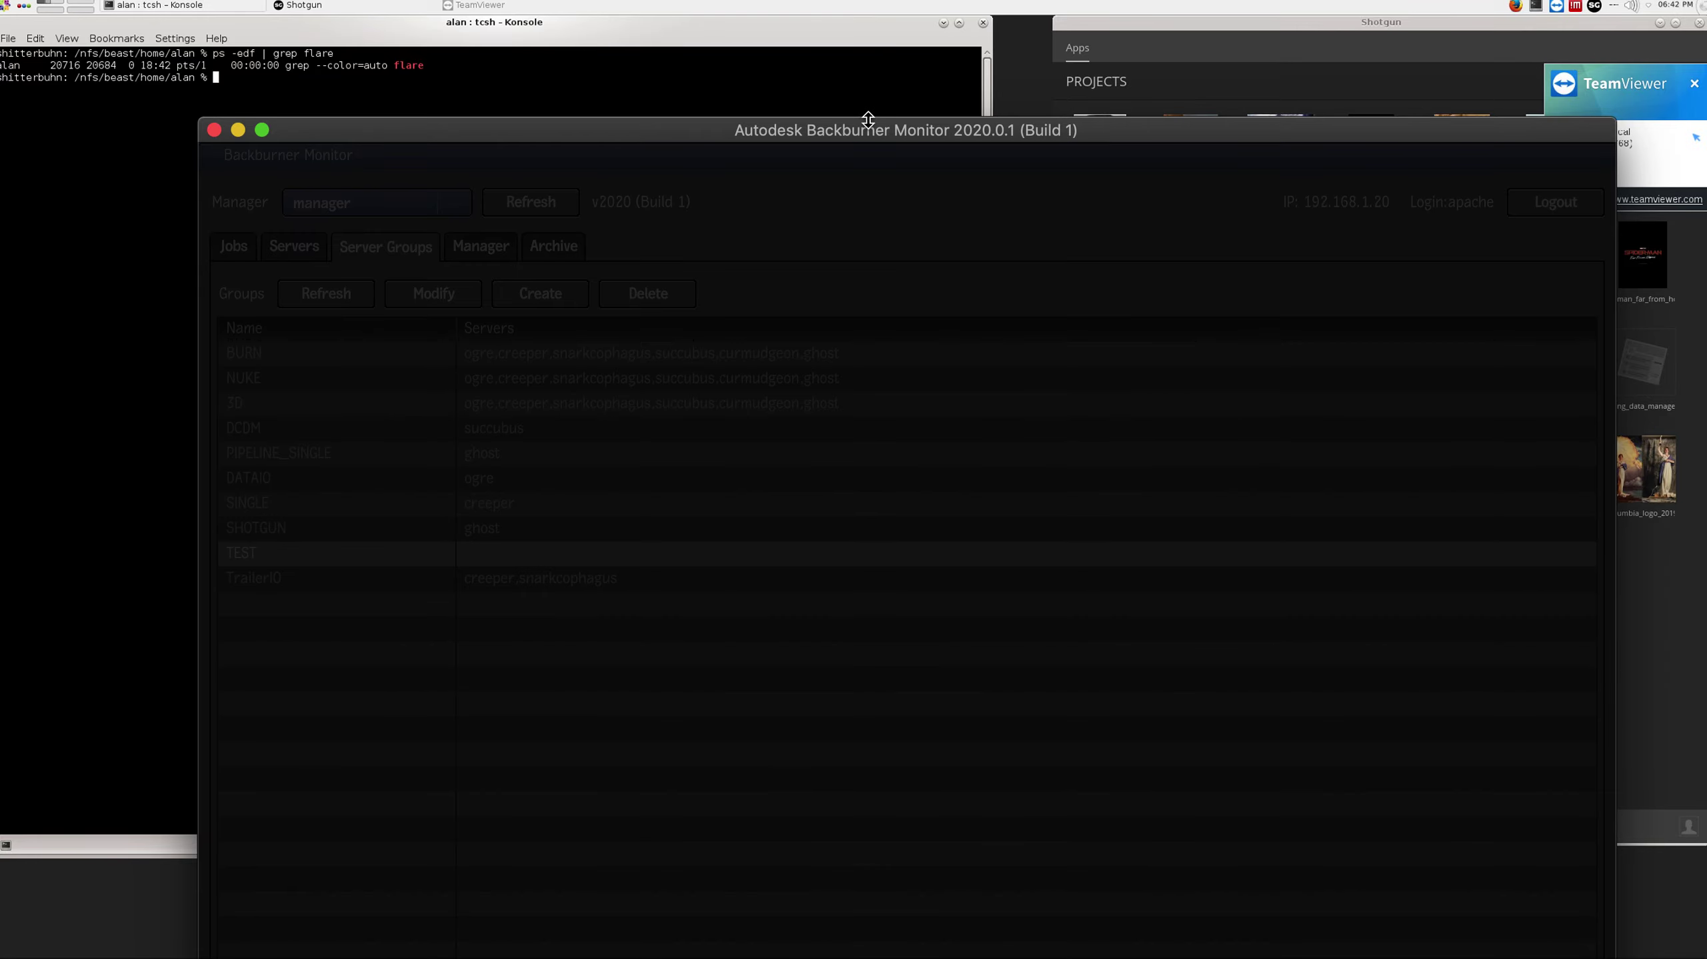
drag(869, 119, 855, 0)
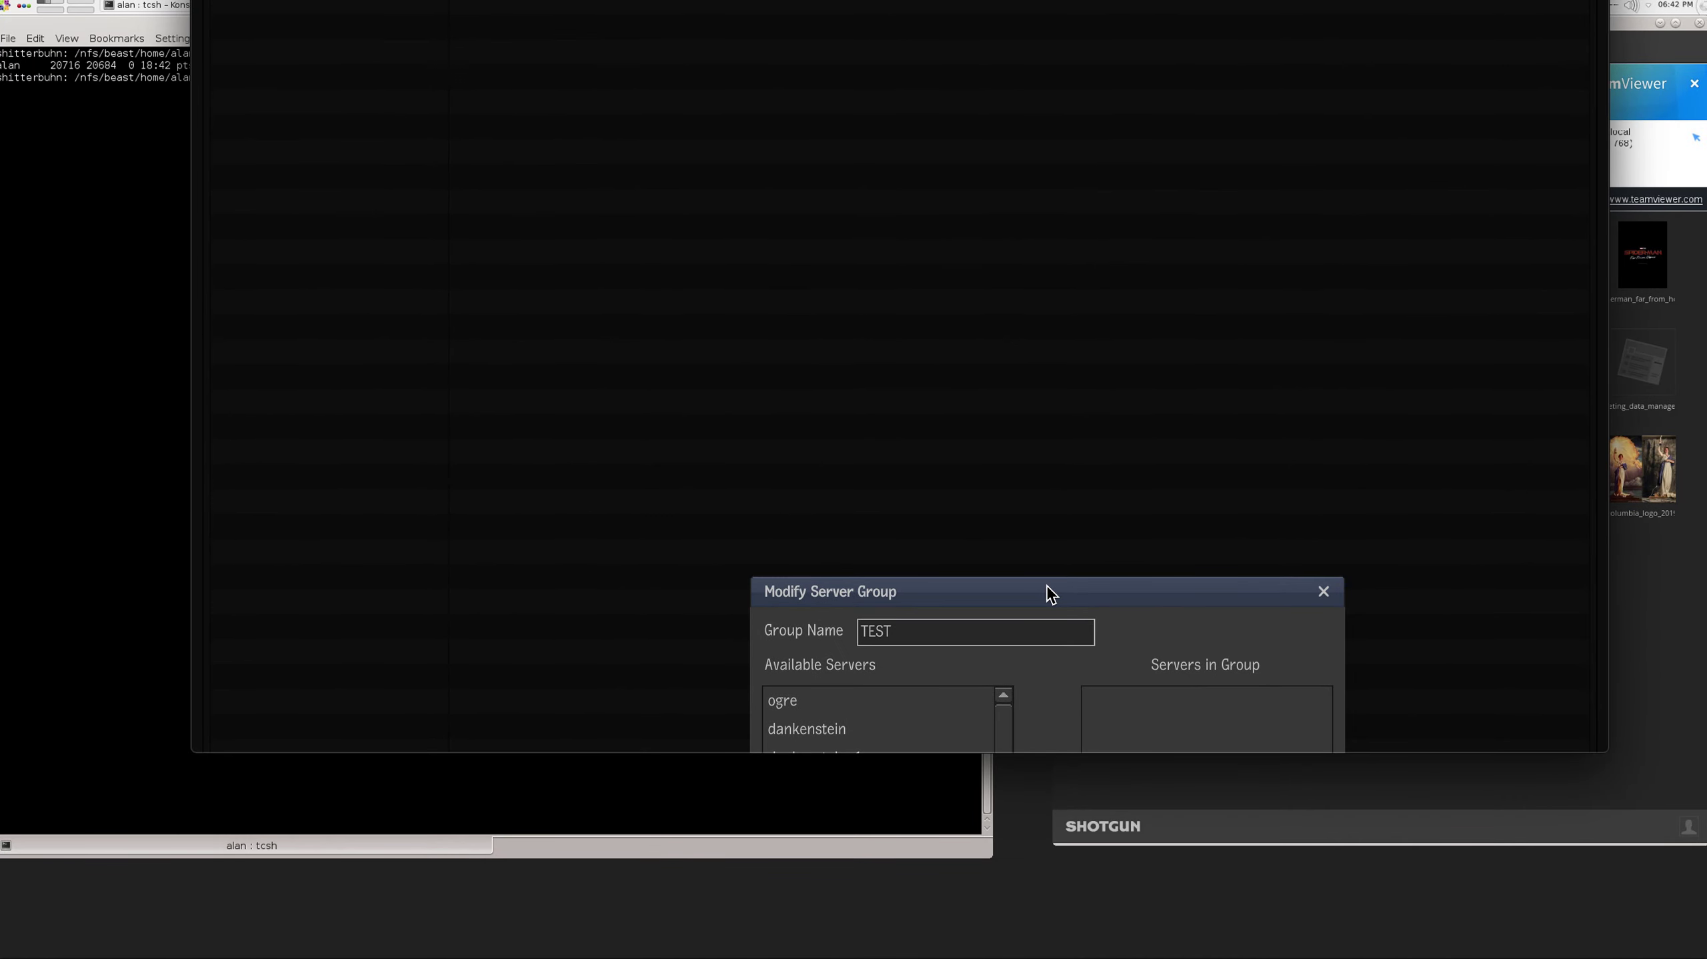
drag(1051, 594, 948, 57)
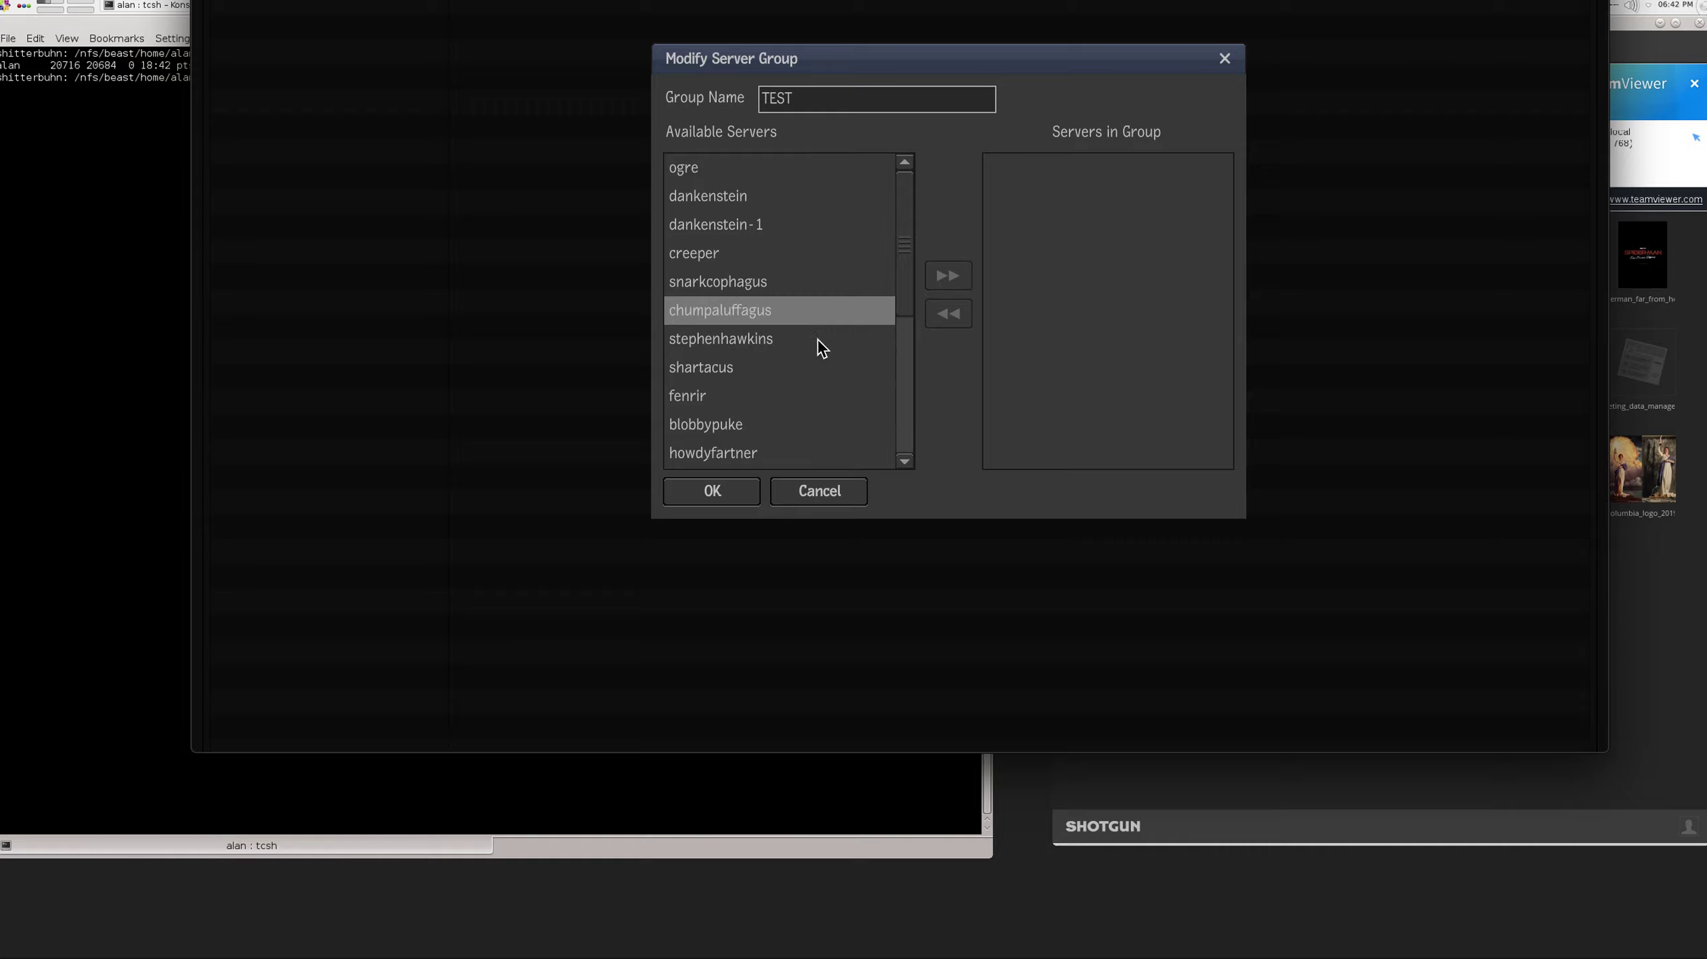
drag(903, 247, 904, 384)
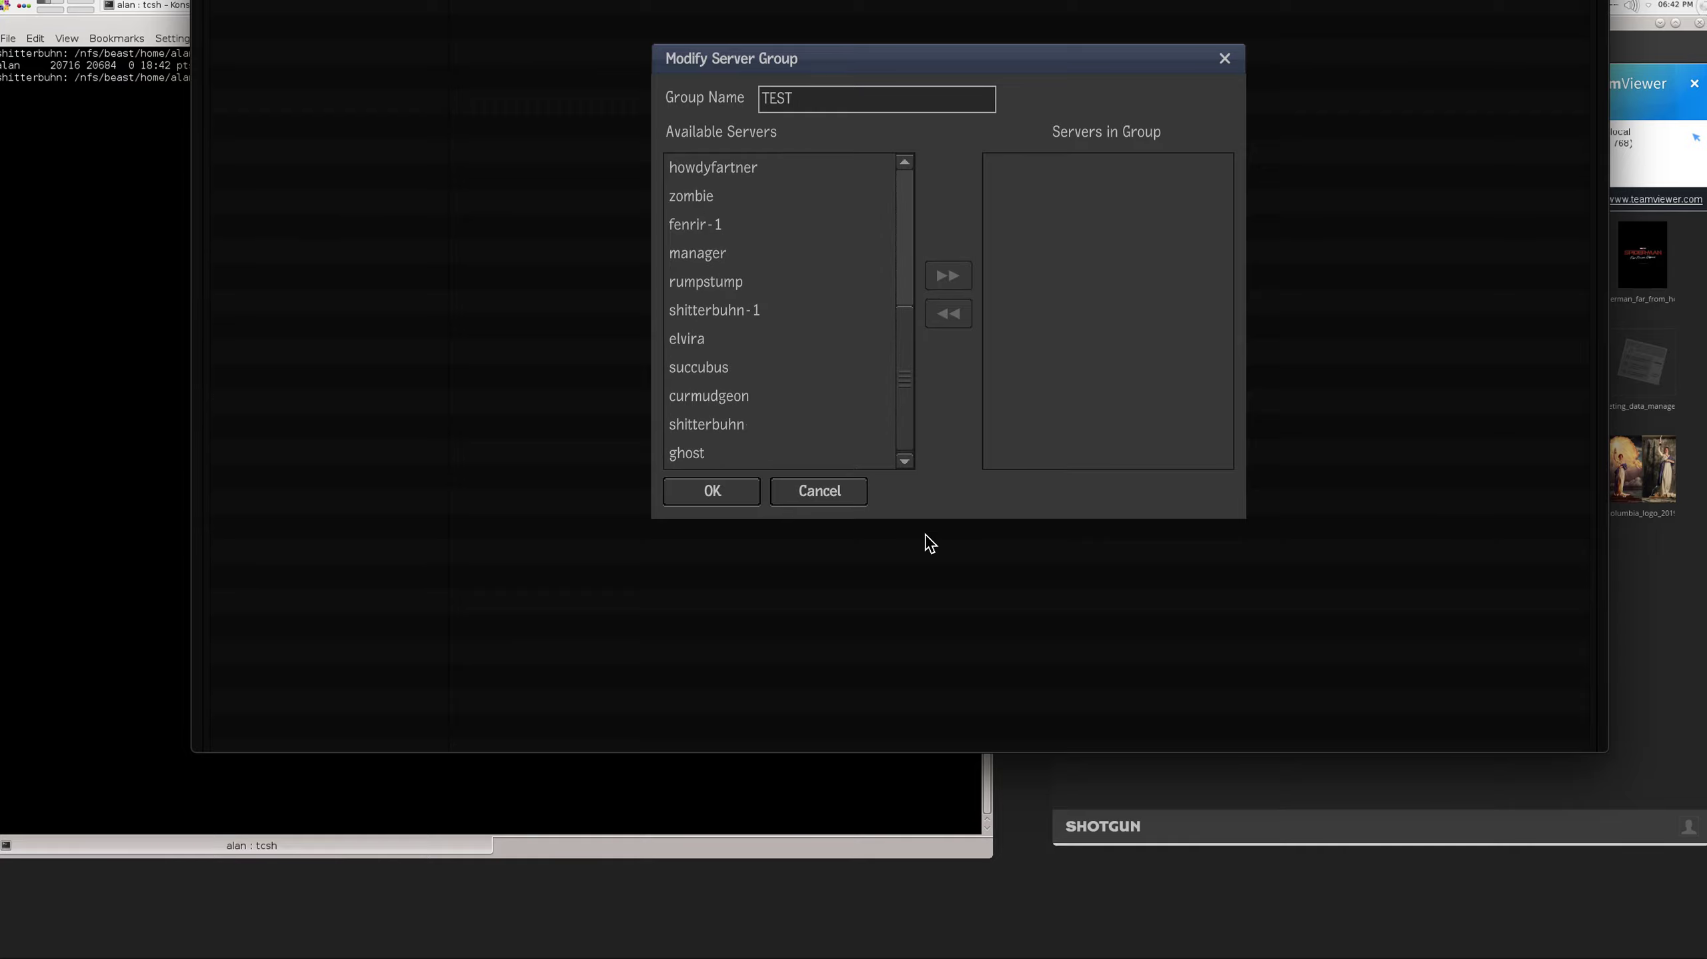
mouse_move(899, 403)
mouse_down()
mouse_move(909, 231)
mouse_move(921, 325)
mouse_move(902, 444)
mouse_move(900, 429)
mouse_up()
click(833, 423)
click(948, 276)
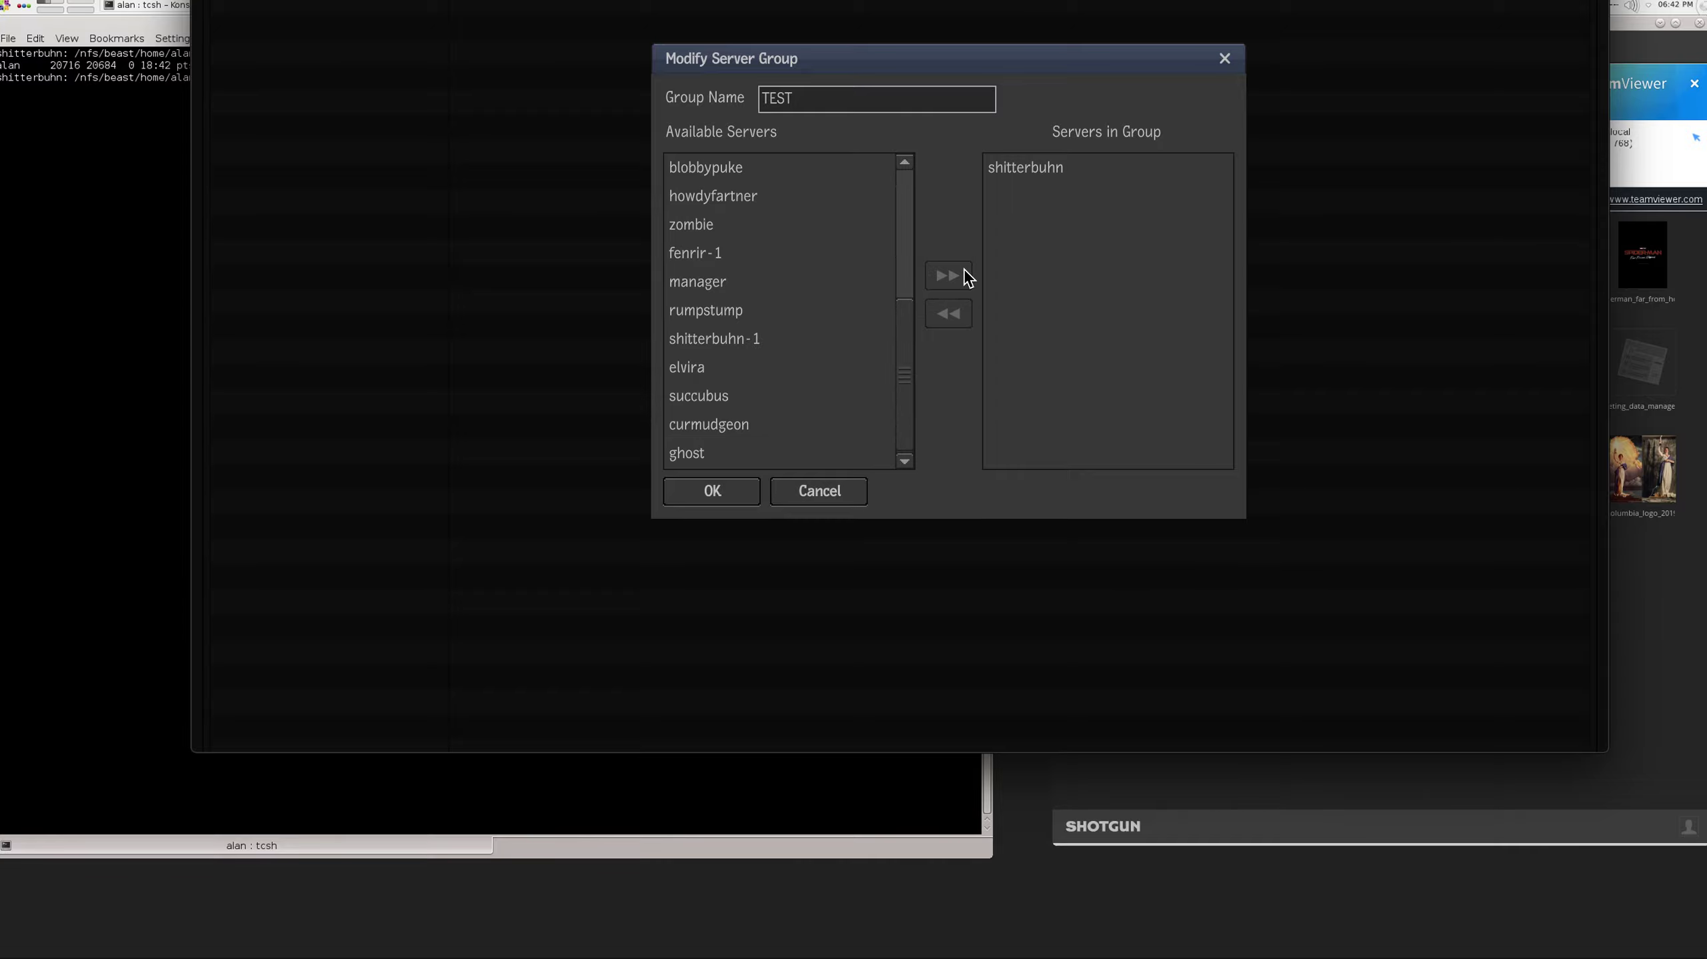
click(714, 488)
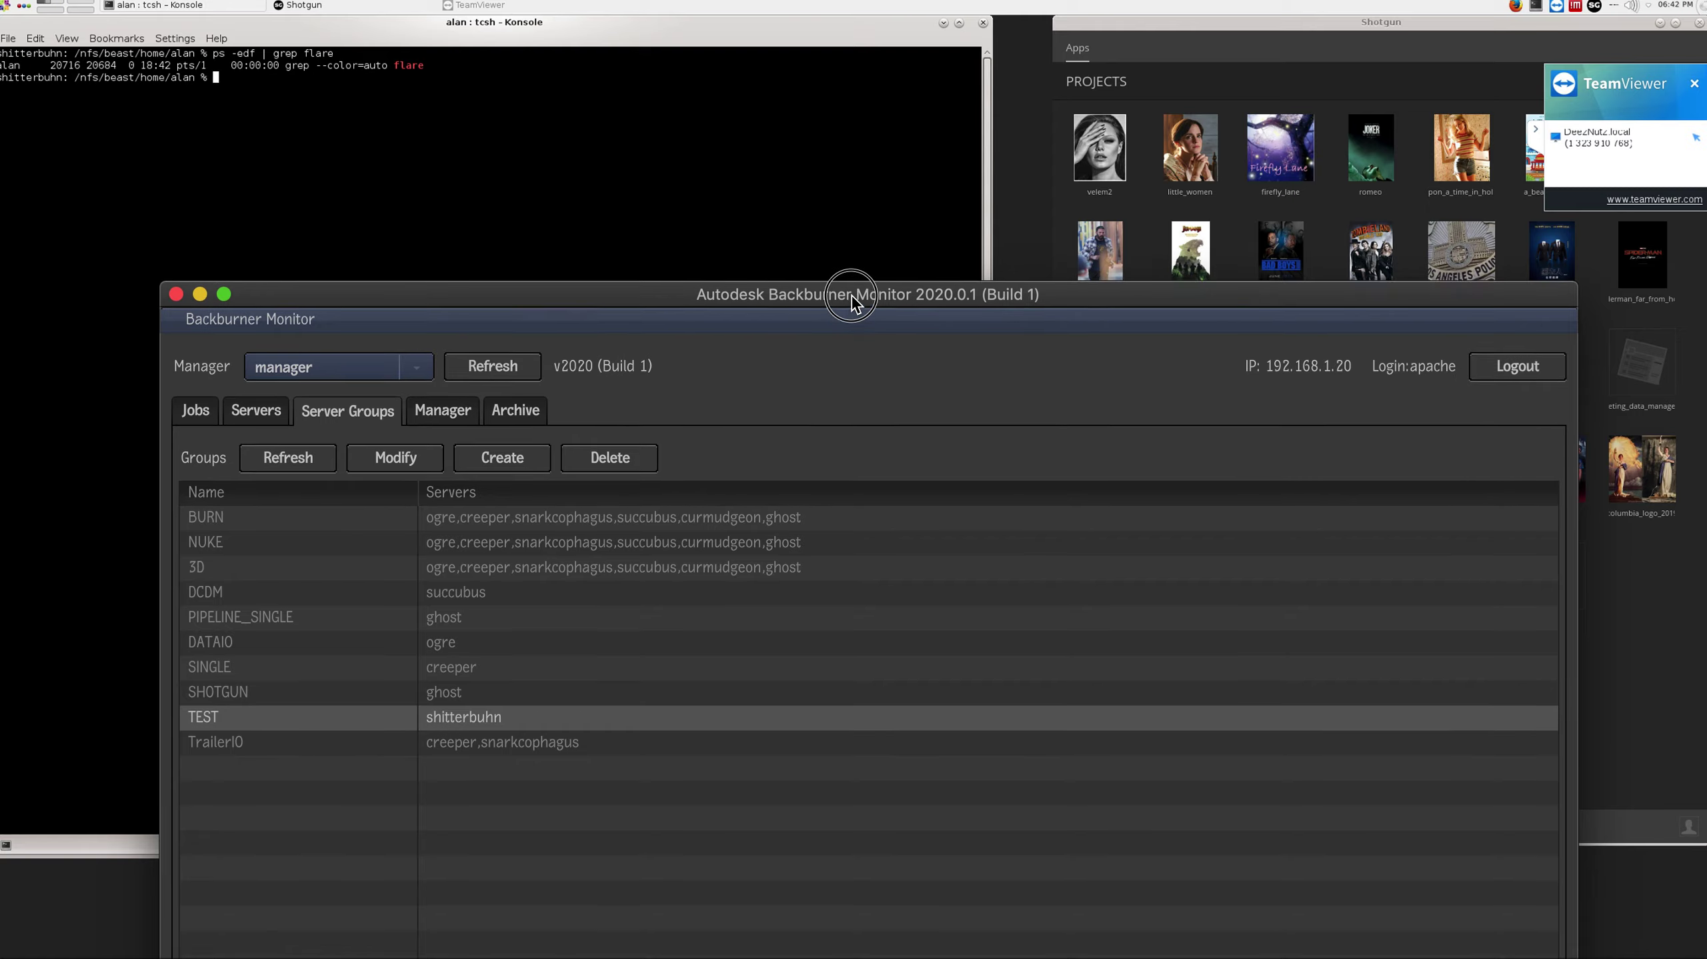
Step: Check the Burn job's status in Backburner Monitor's job list, refreshing it several times
drag(857, 305, 903, 180)
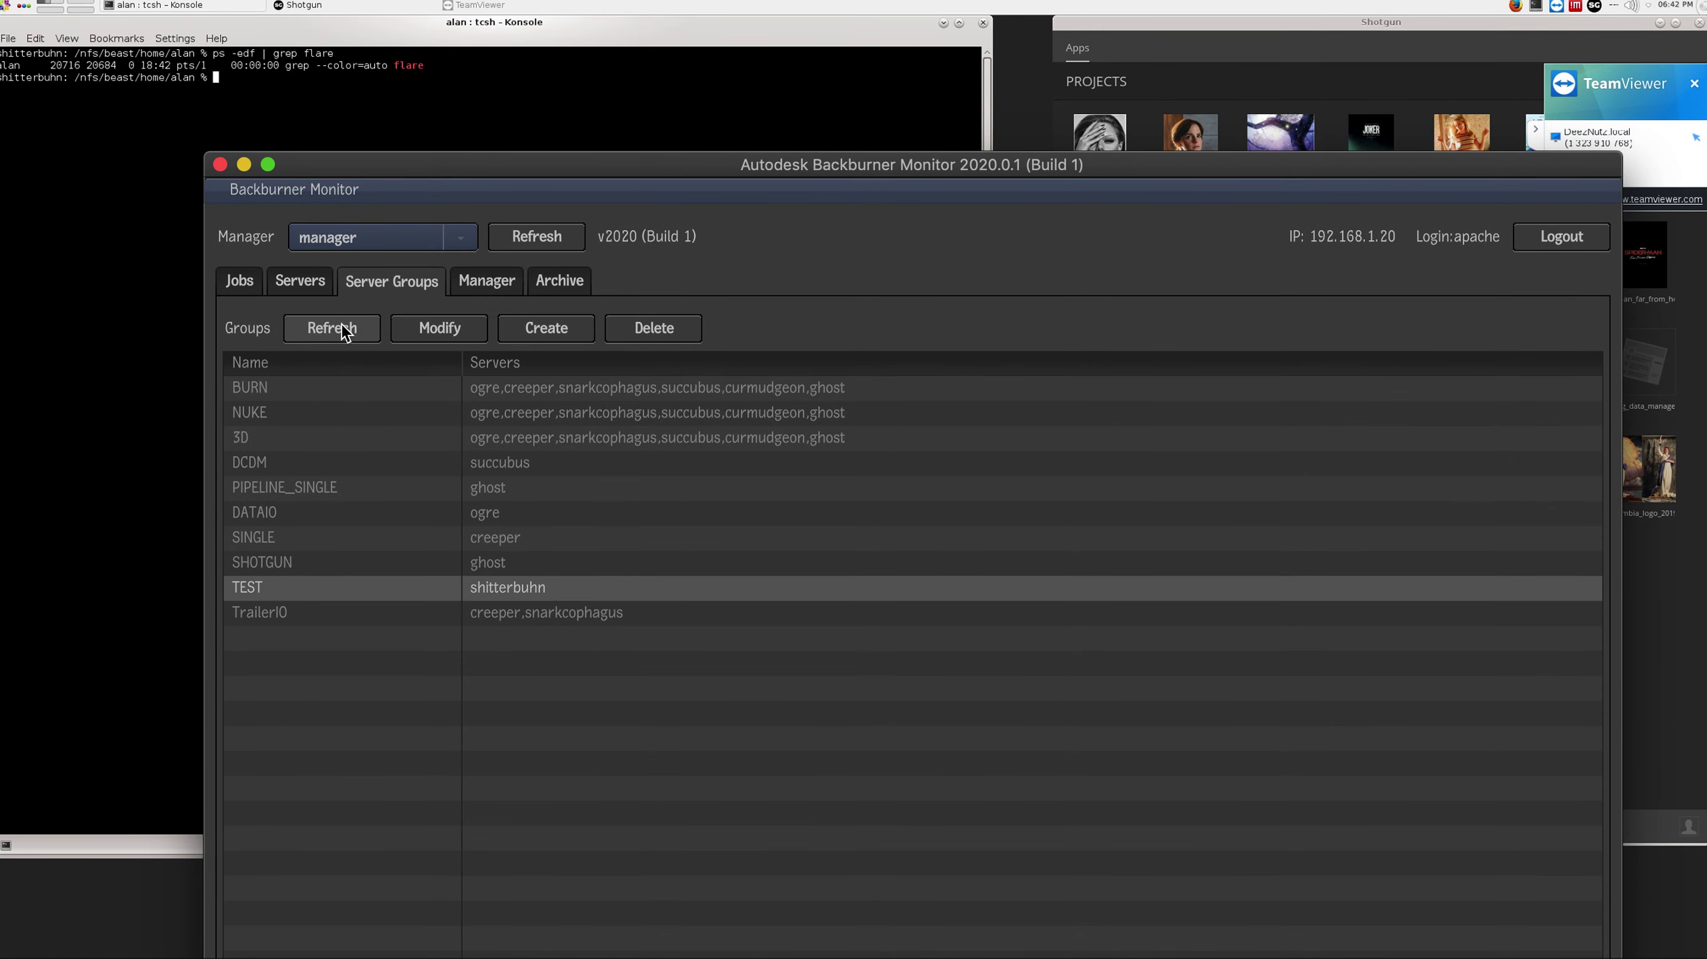
click(300, 280)
click(239, 281)
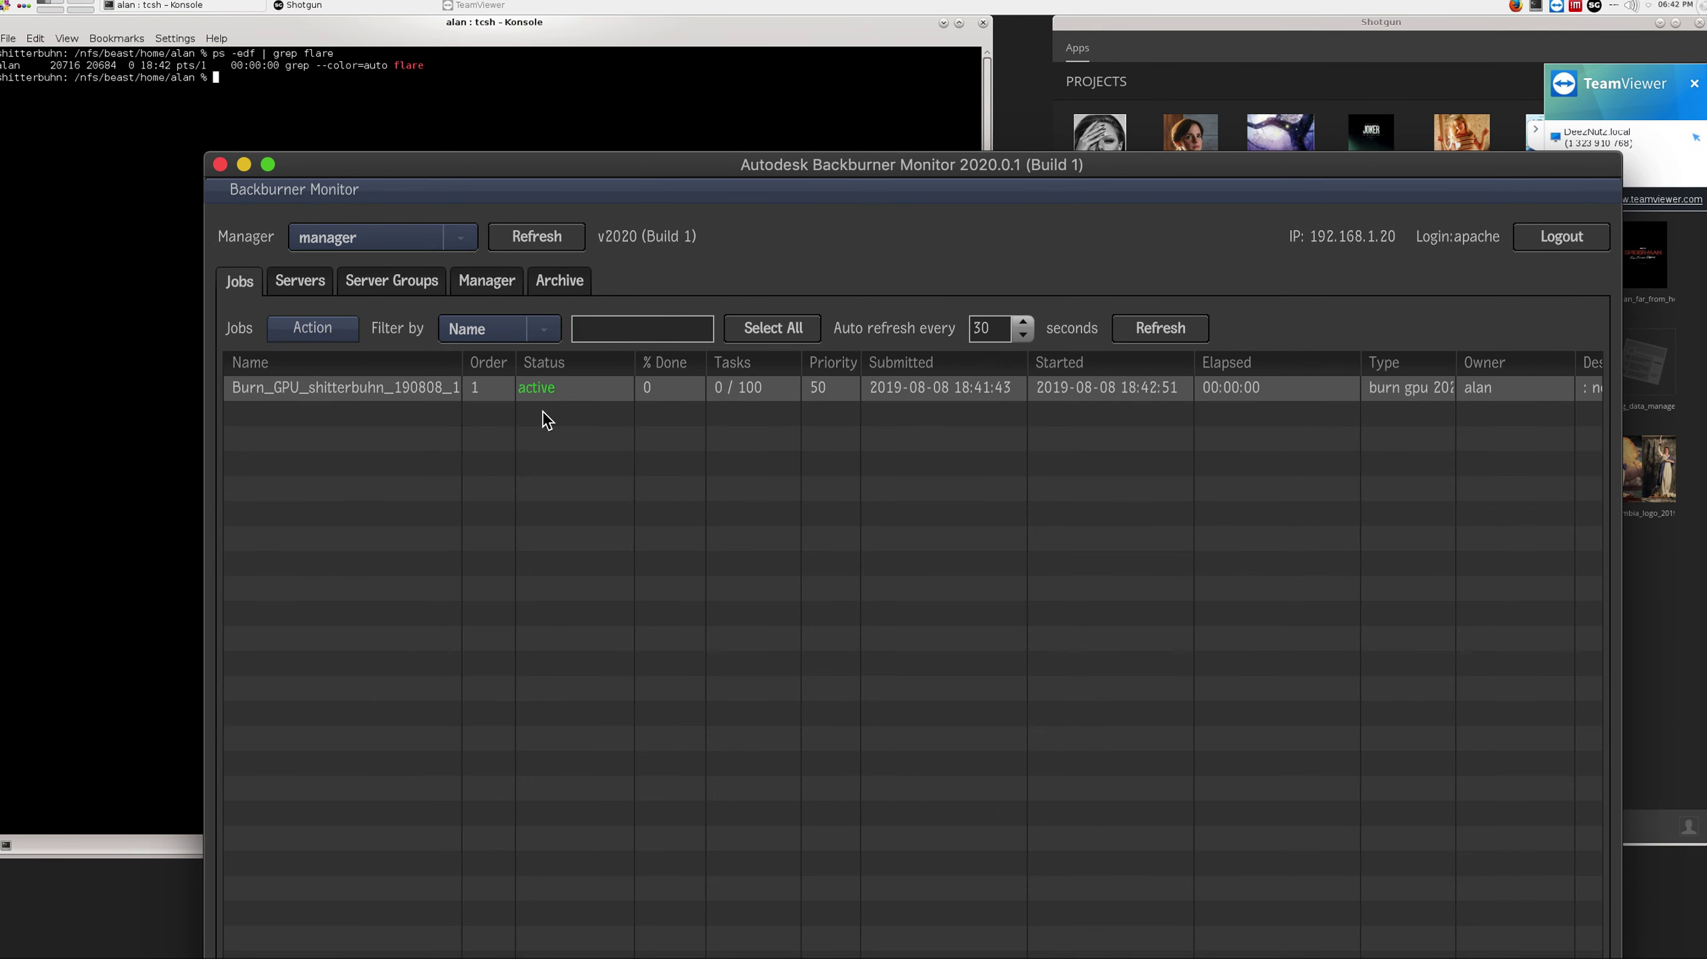
click(1194, 336)
click(1193, 336)
click(1193, 336)
Step: Close the terminal and relaunch Flare 2020.1 Update to view the neat_test batch, exiting it again
click(1024, 111)
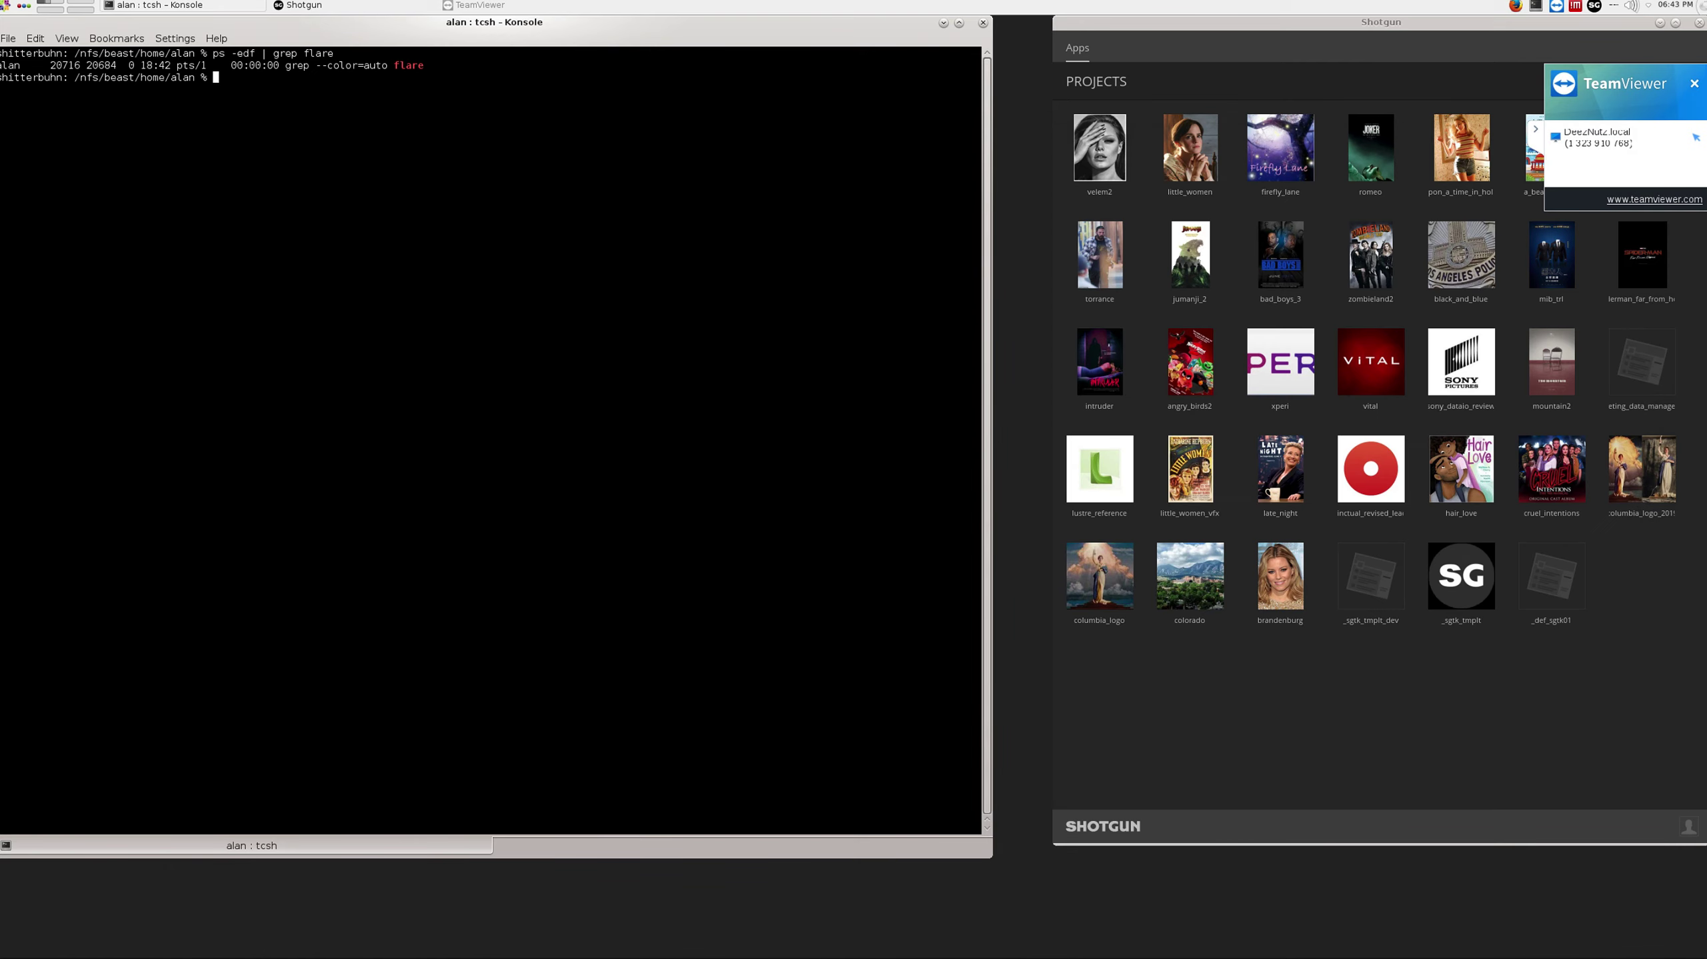
key(alt+F4)
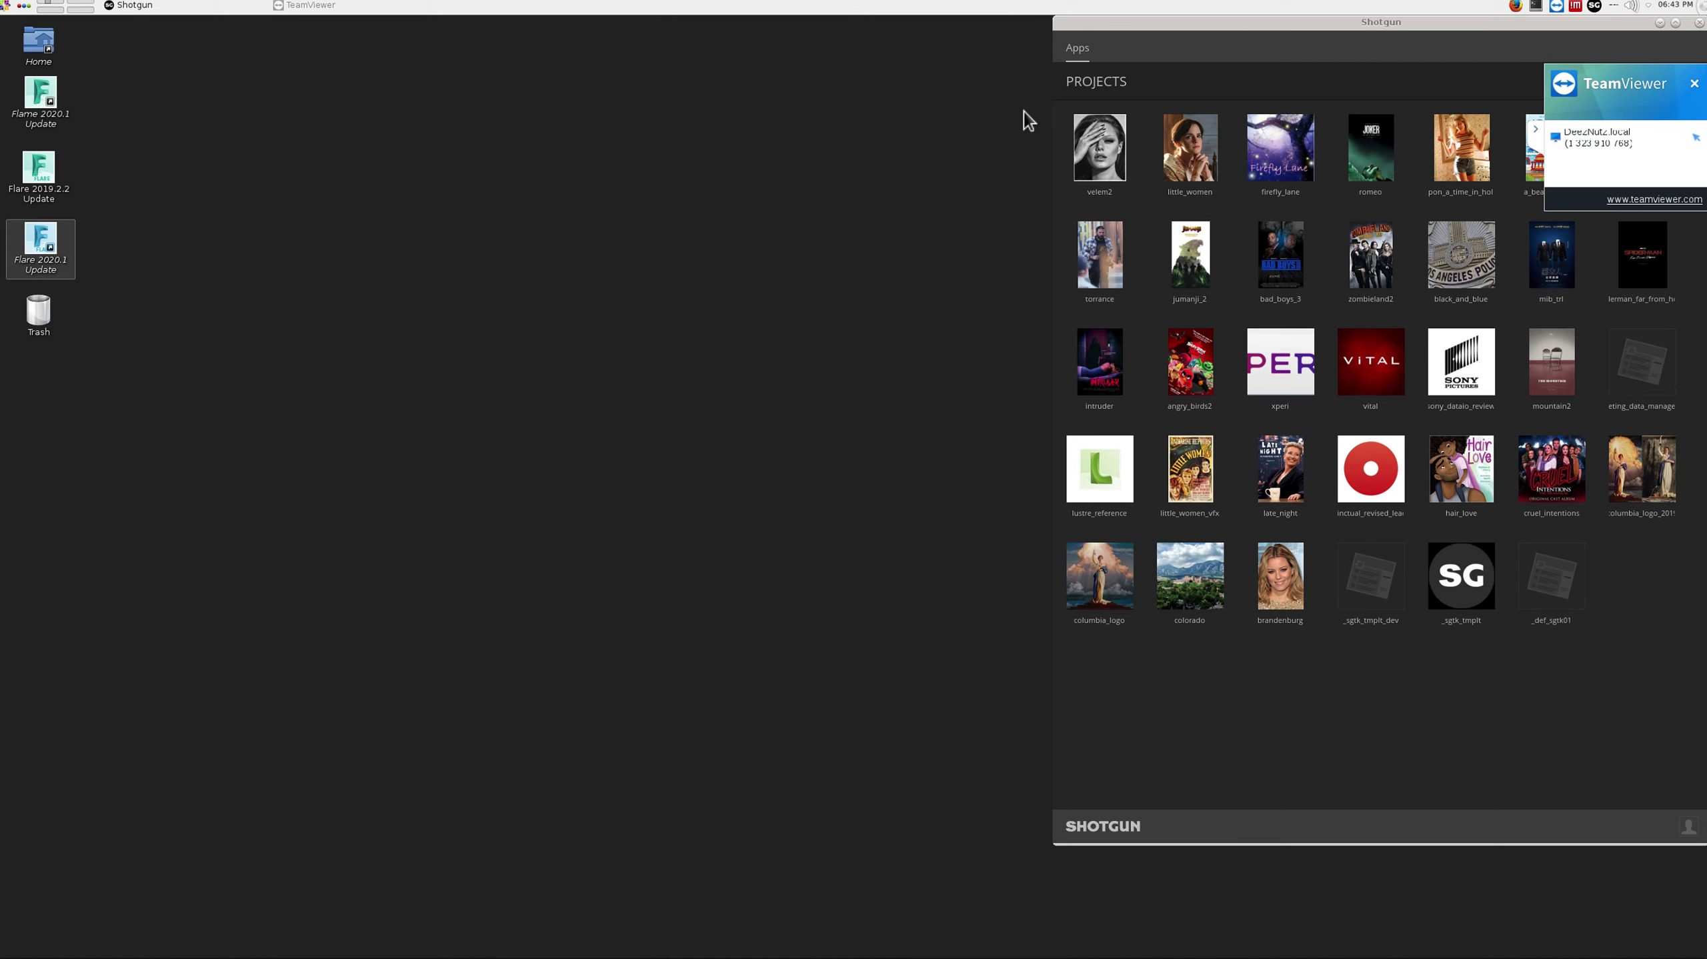
key(Return)
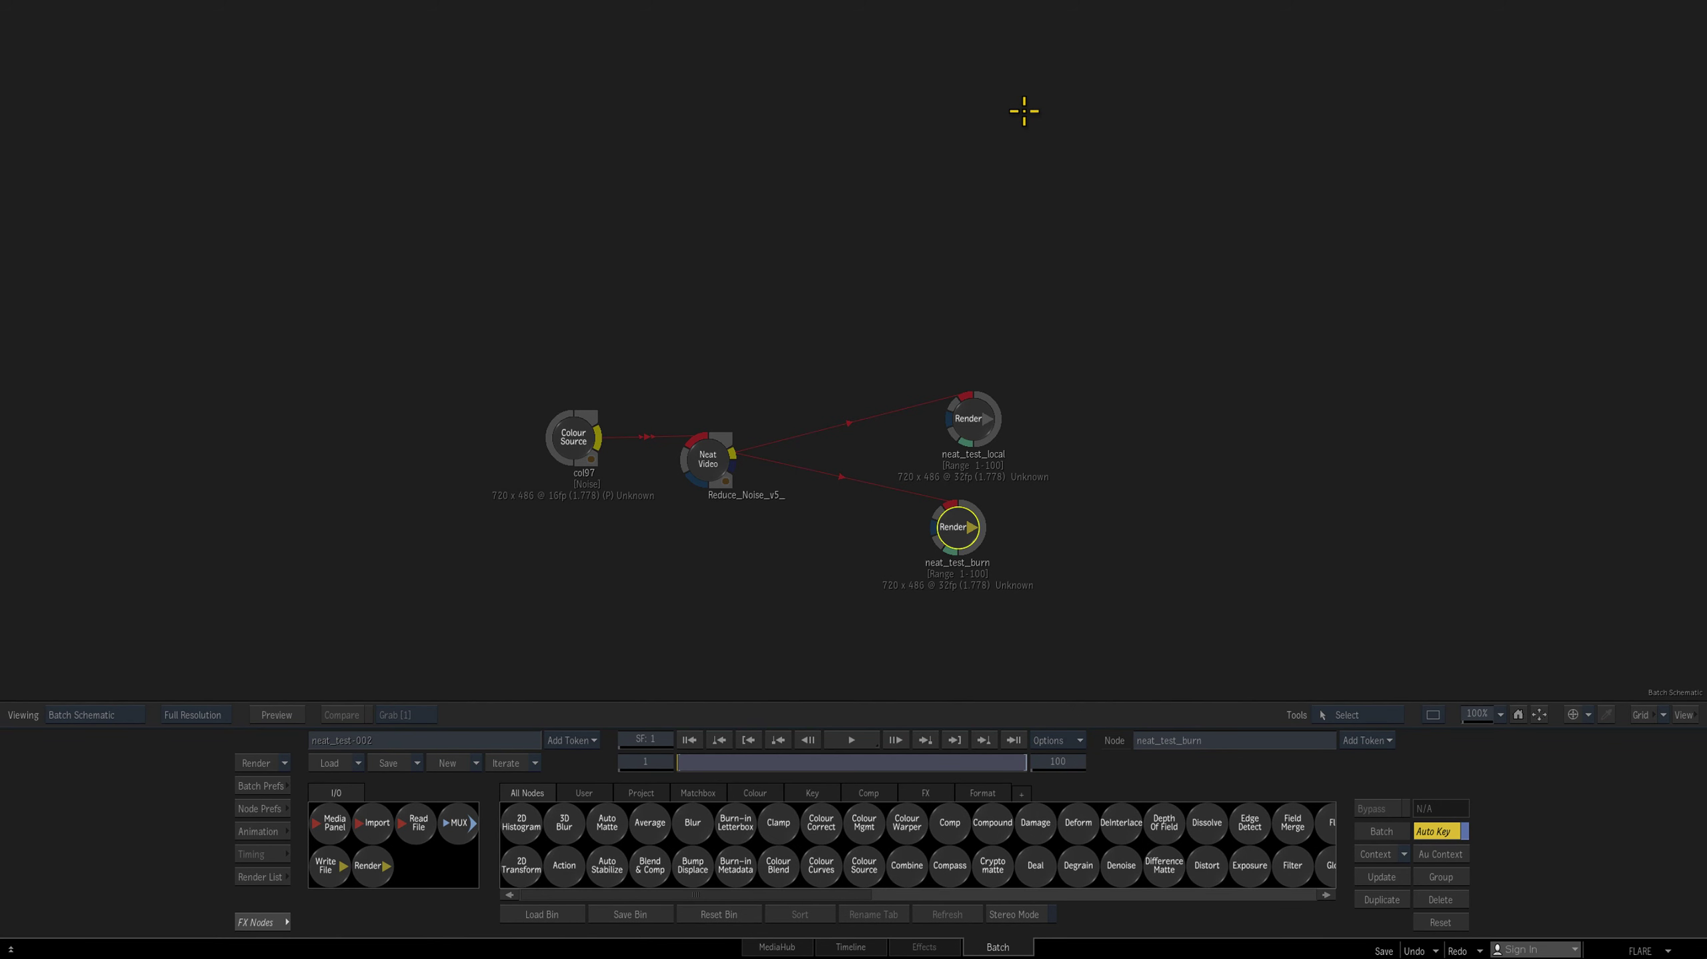
key(Escape)
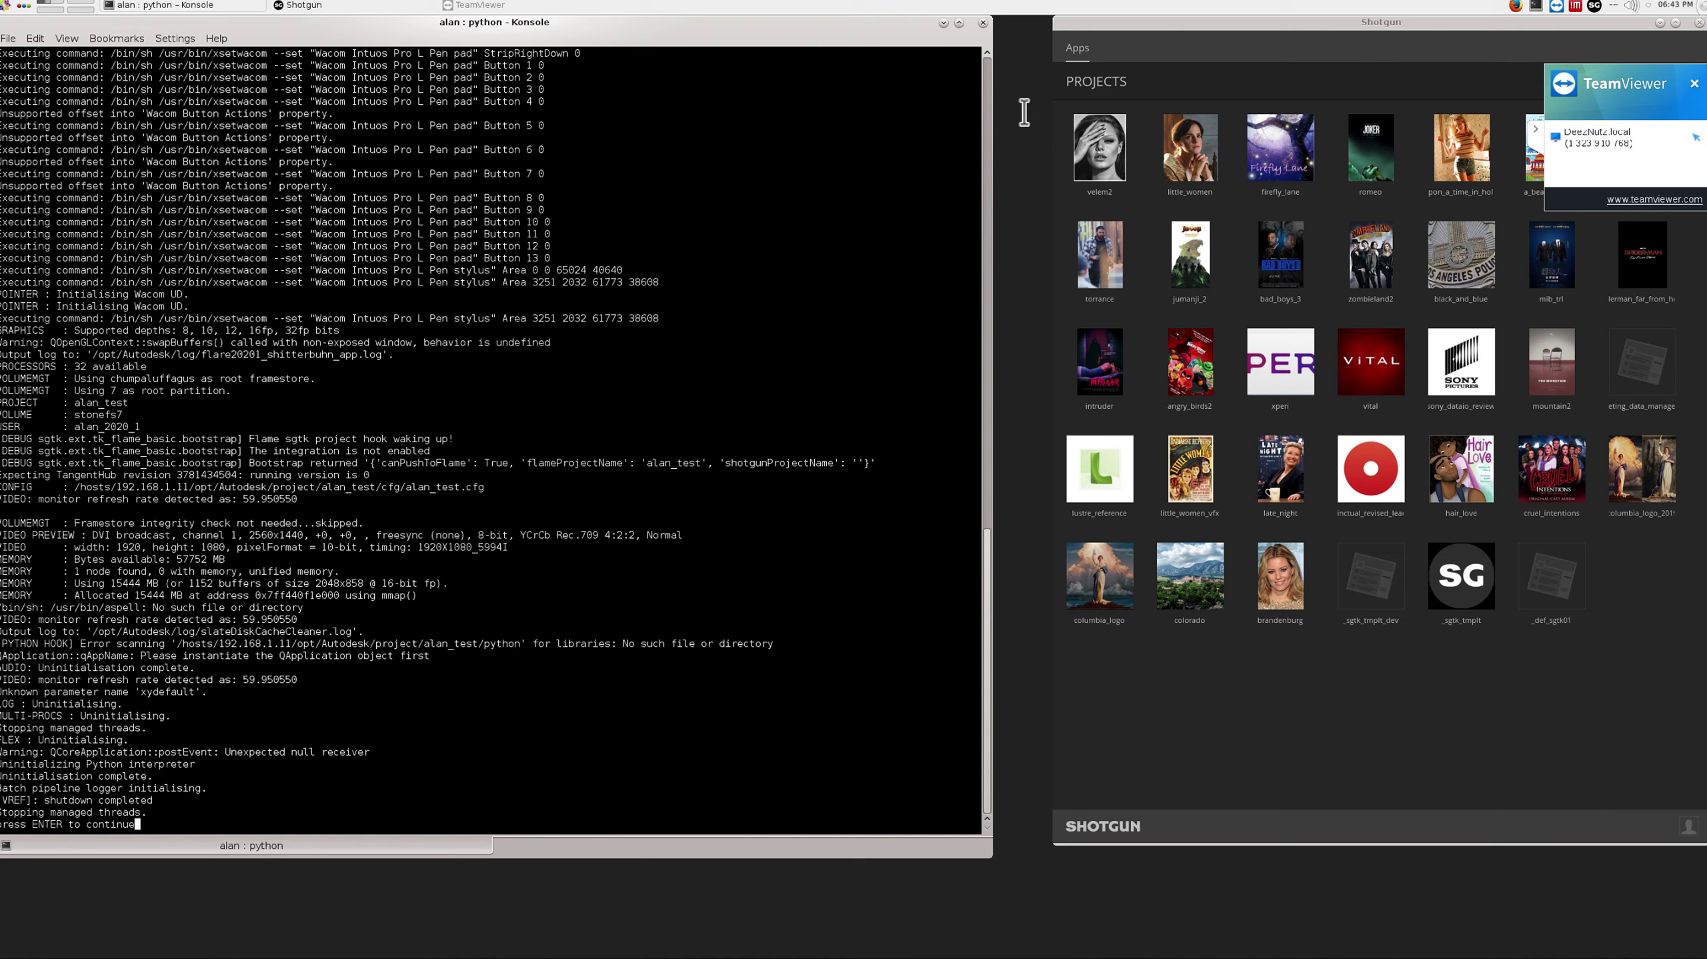
key(Return)
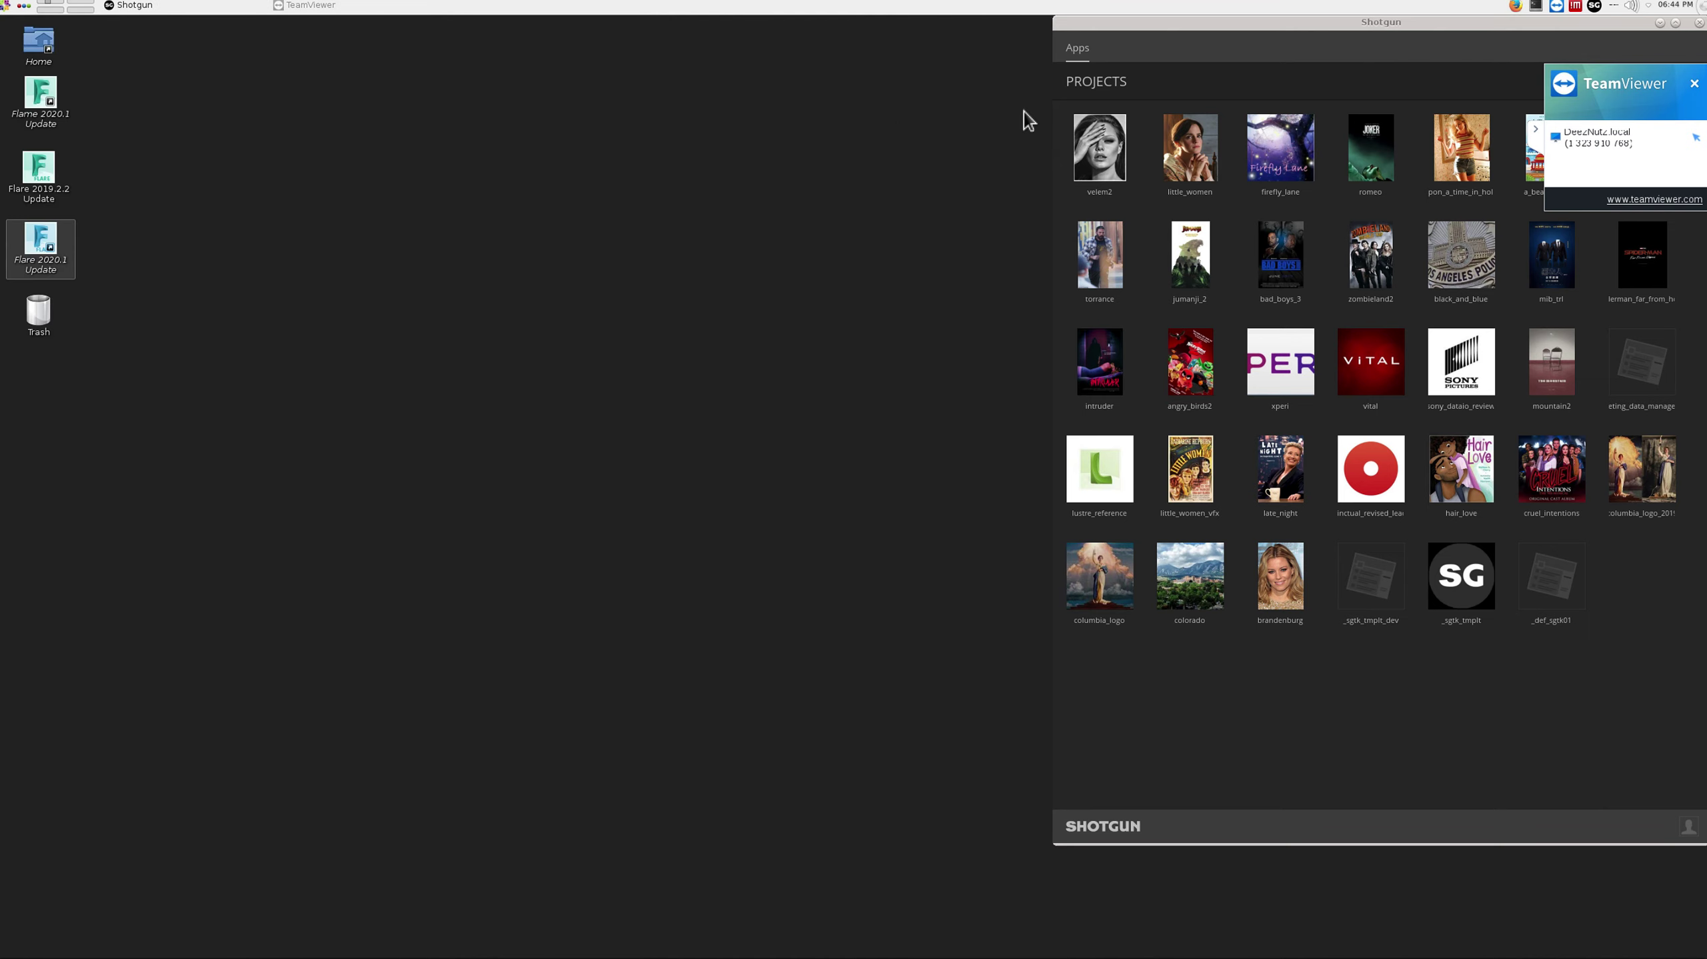
Step: Print the values of $neatlab_LICENSE and $SHELL in a new terminal
click(1535, 6)
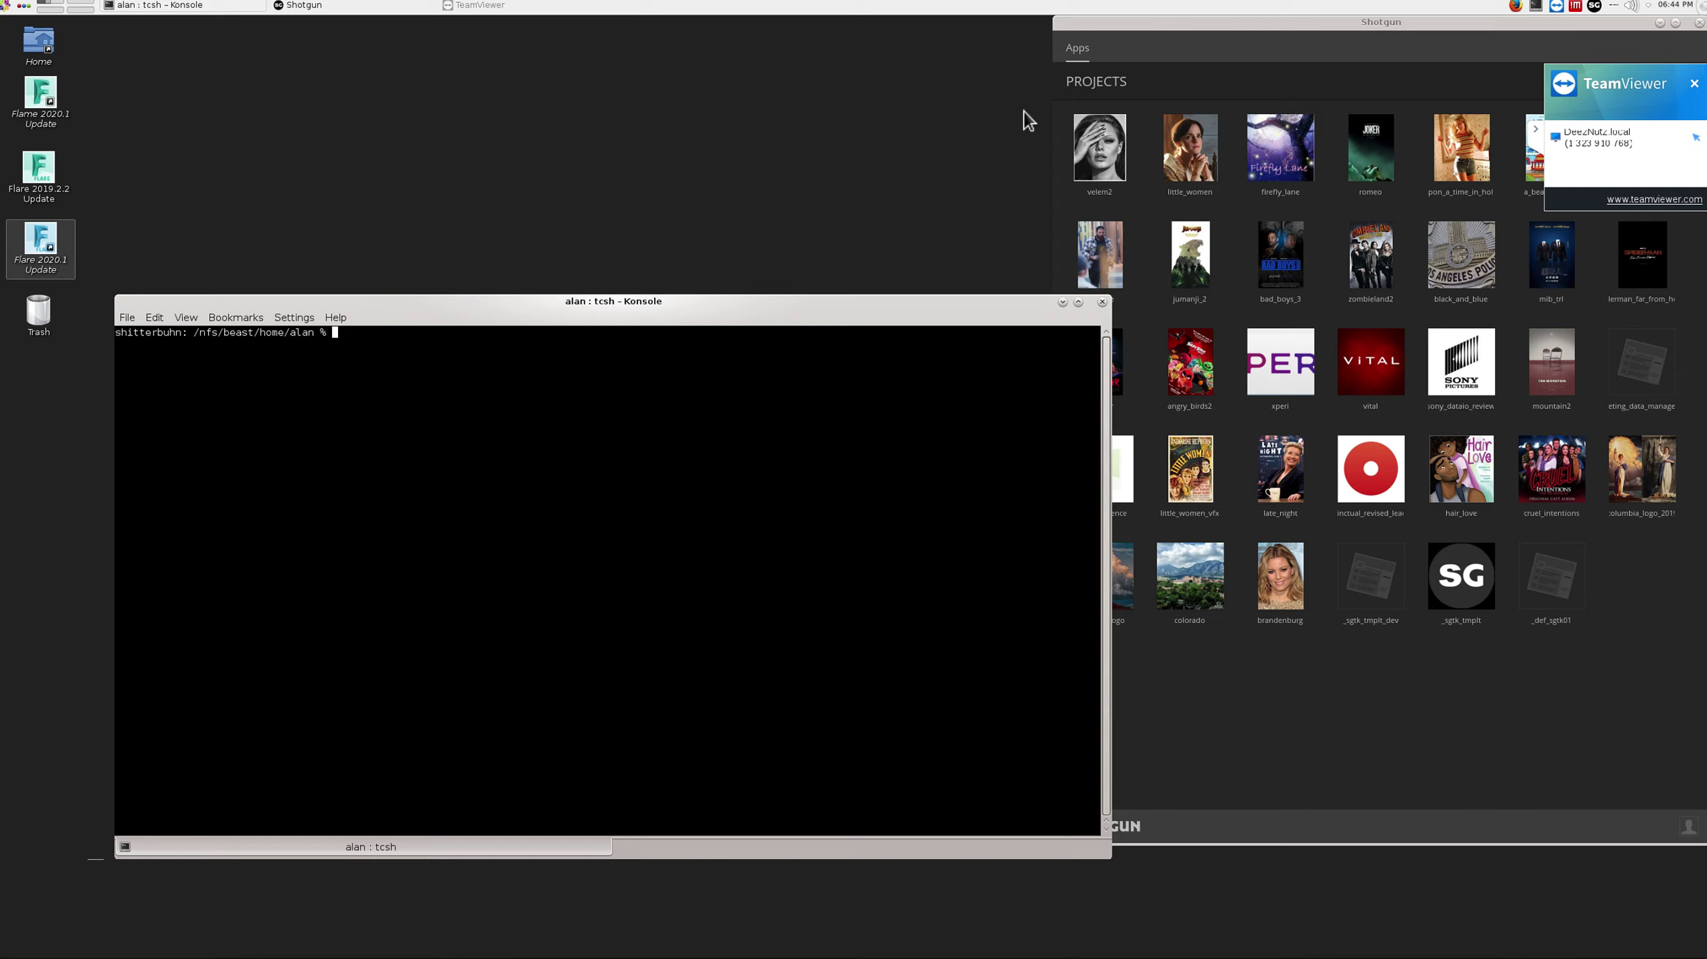
text(echo $neatlab_LICENSE)
key(Return)
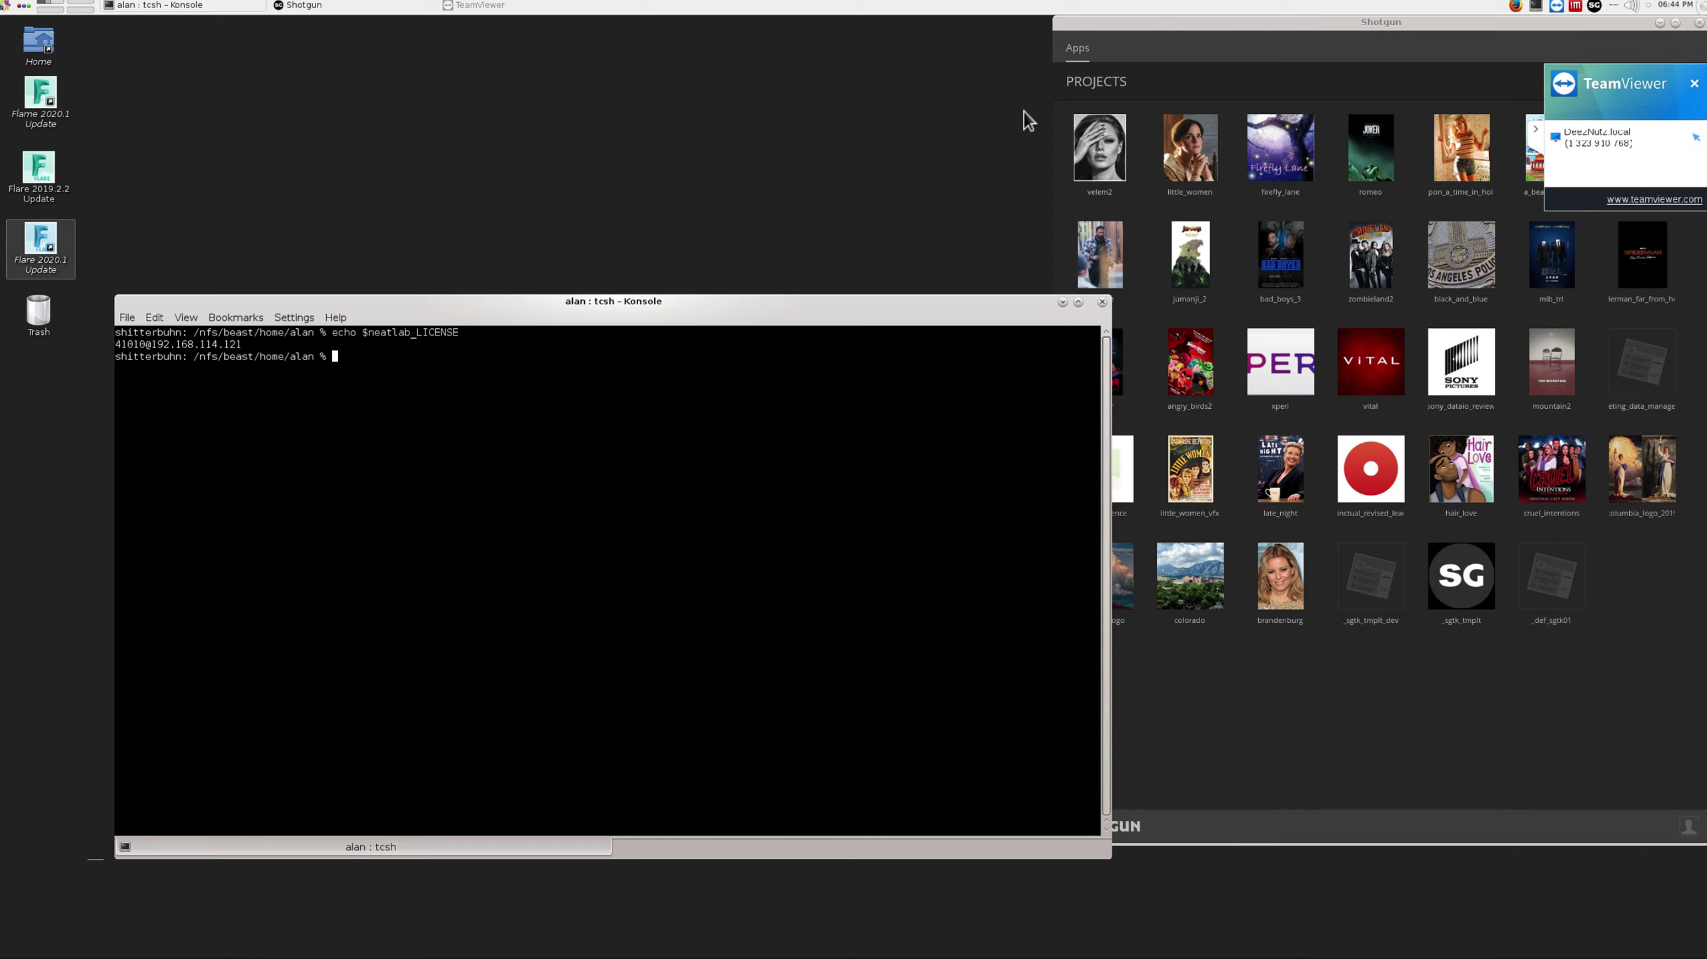
text(echo $SHELL)
key(Return)
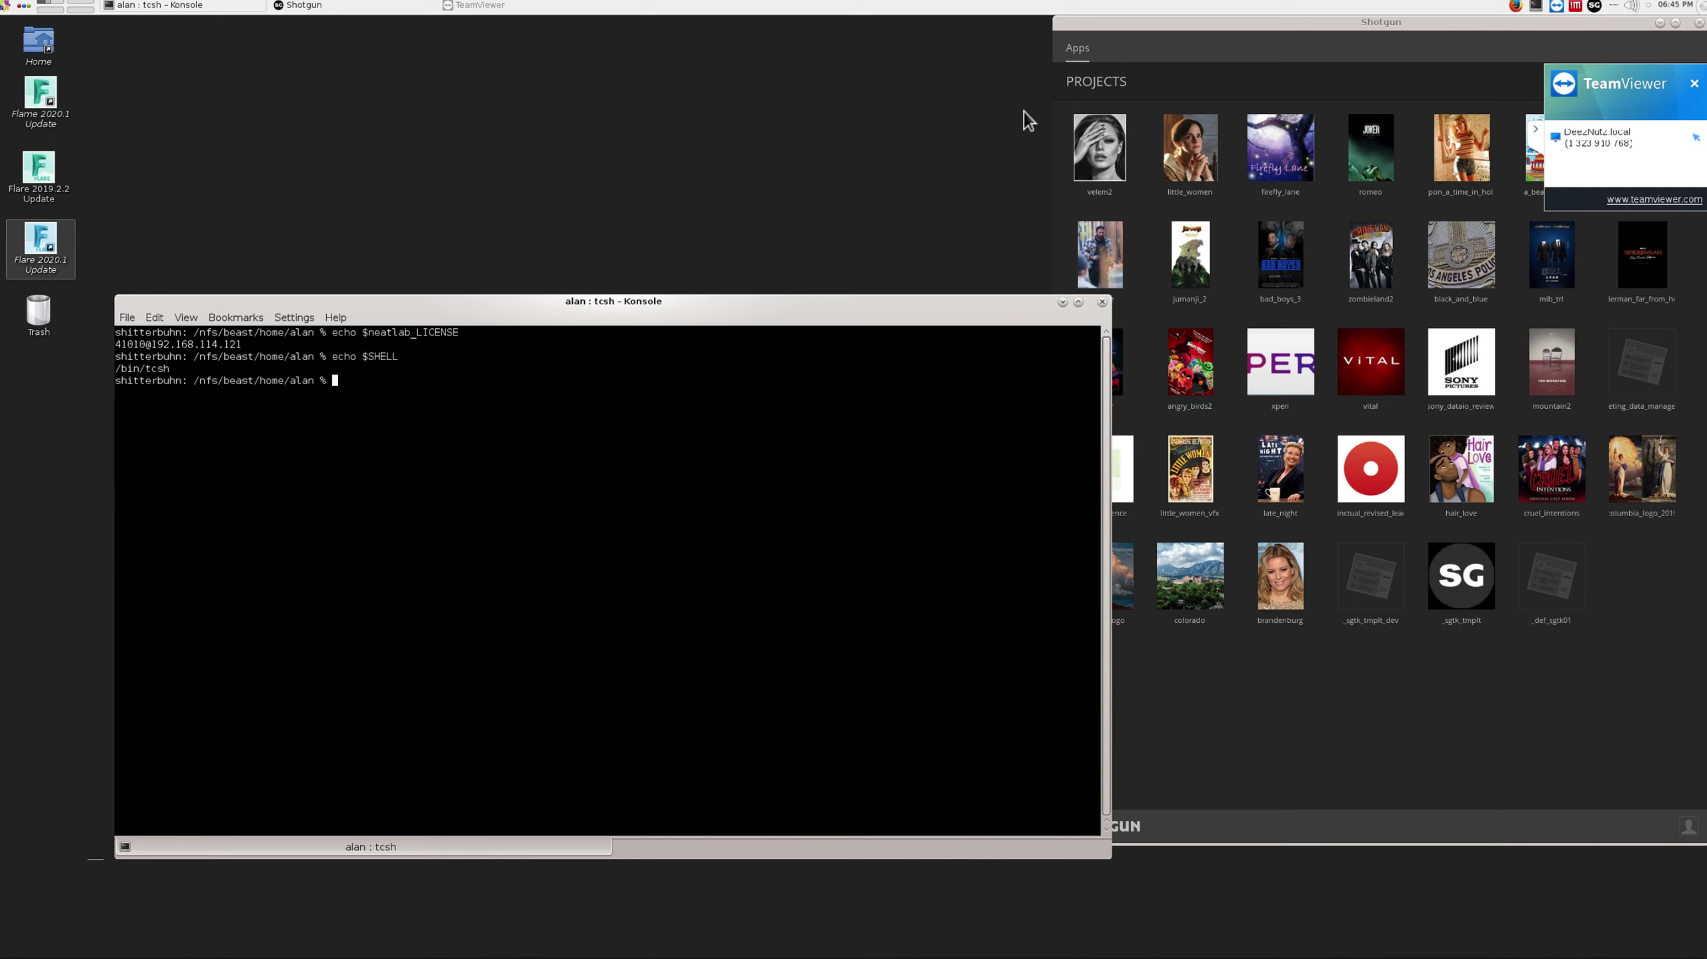
Step: Print $neatlab_LICENSE inside an sh shell, then exit that shell
text(sh)
key(Return)
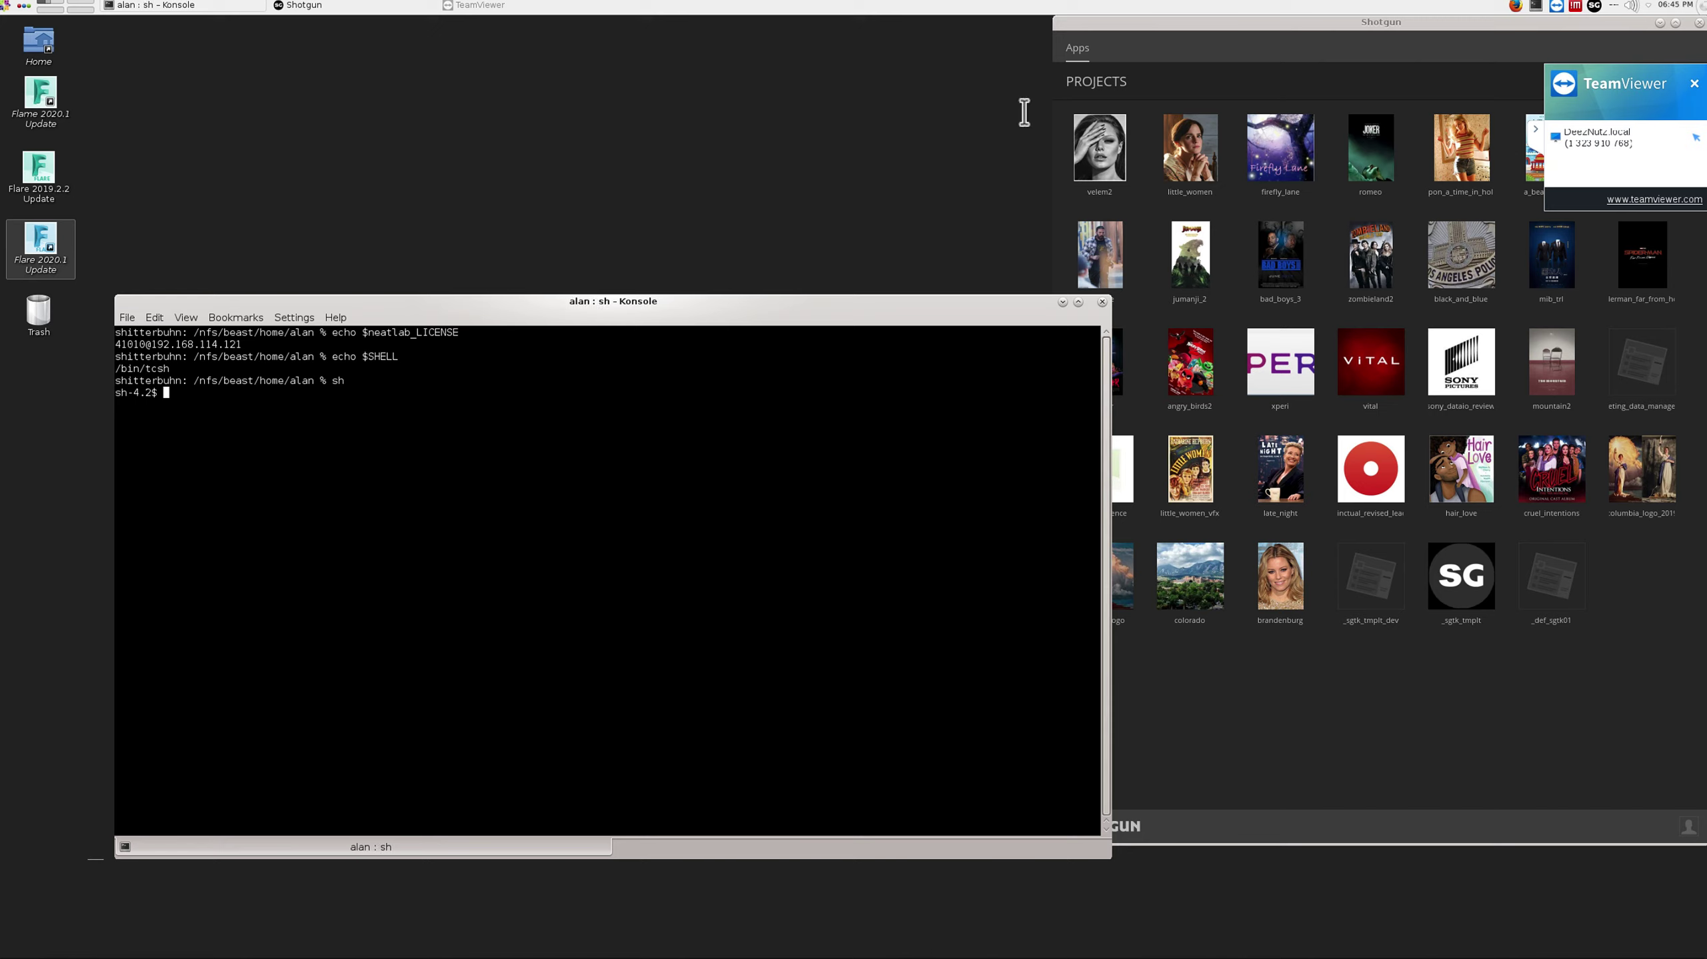
drag(331, 332, 542, 331)
middle_click(543, 332)
key(Return)
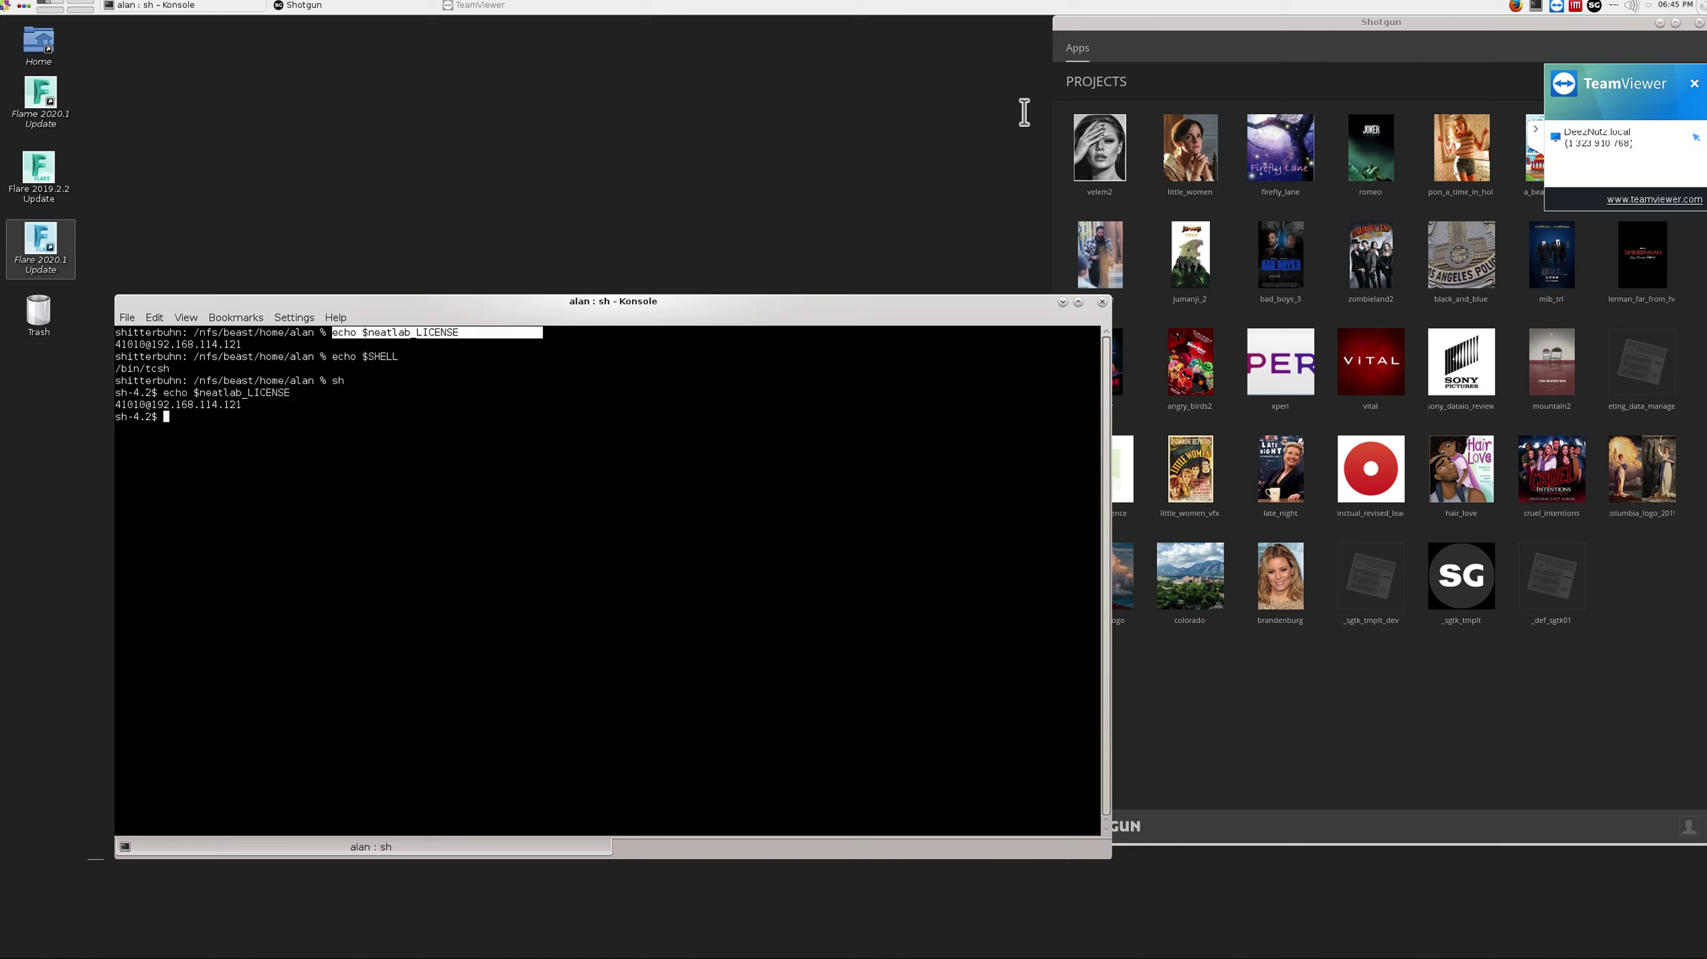
text(exit)
key(Return)
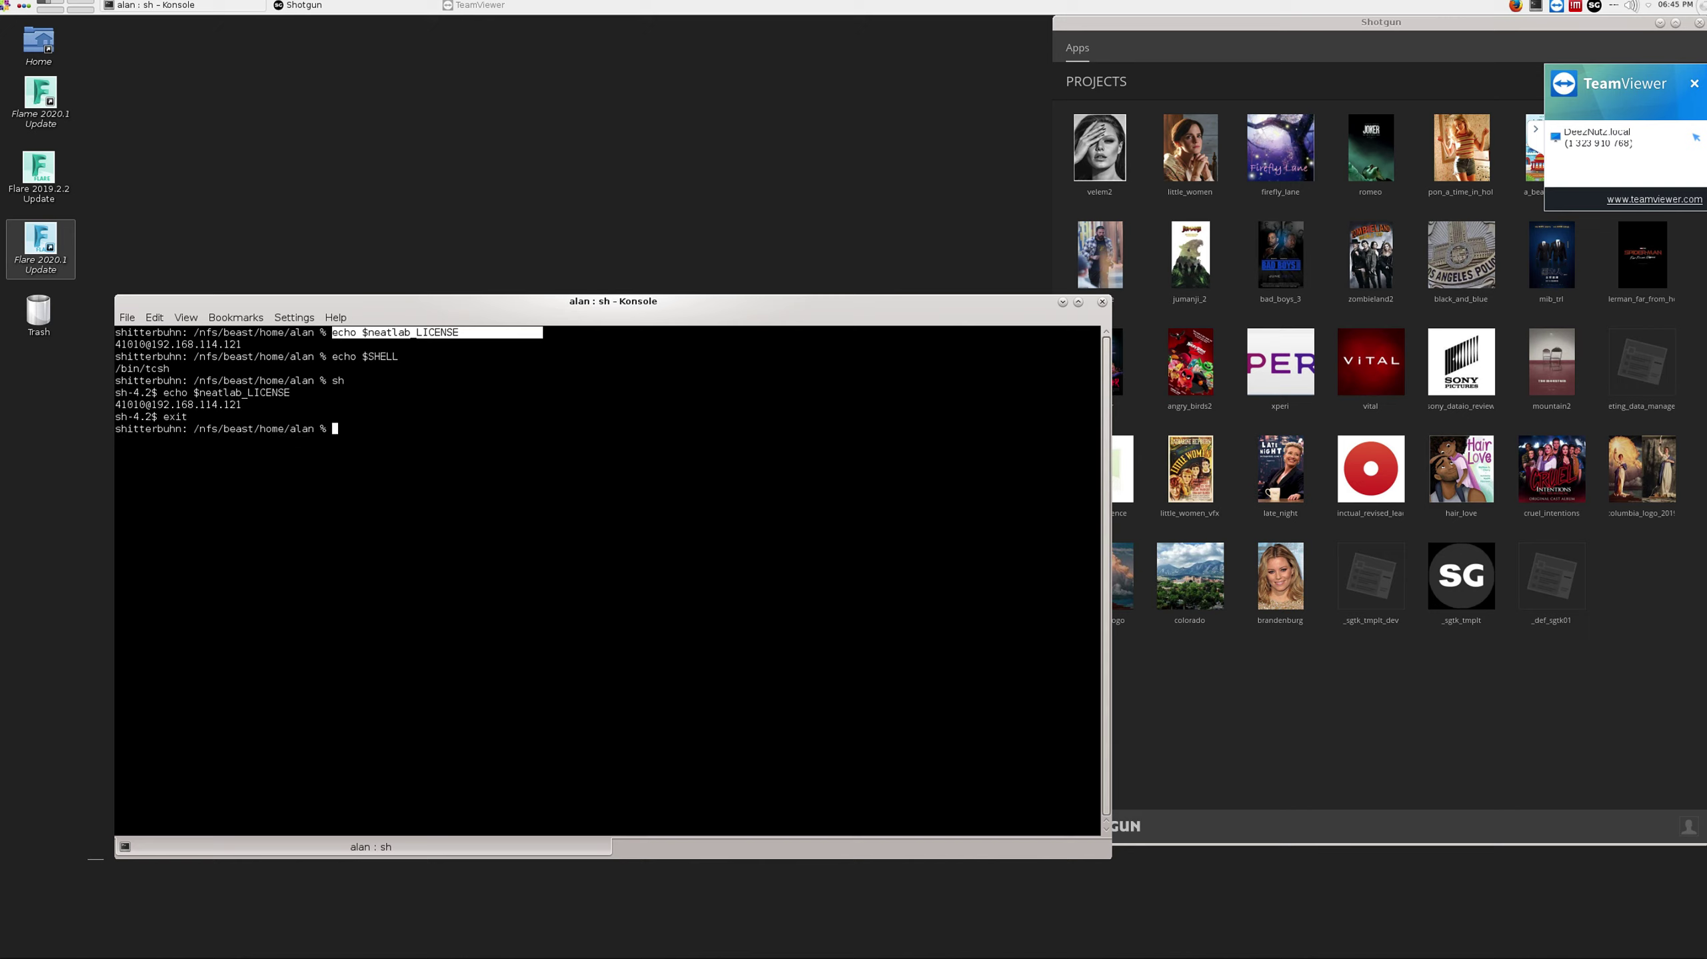
Step: Start a bash shell and print $neatlab_LICENSE in it
text(bash)
key(Return)
key(ctrl+shift+v)
key(Return)
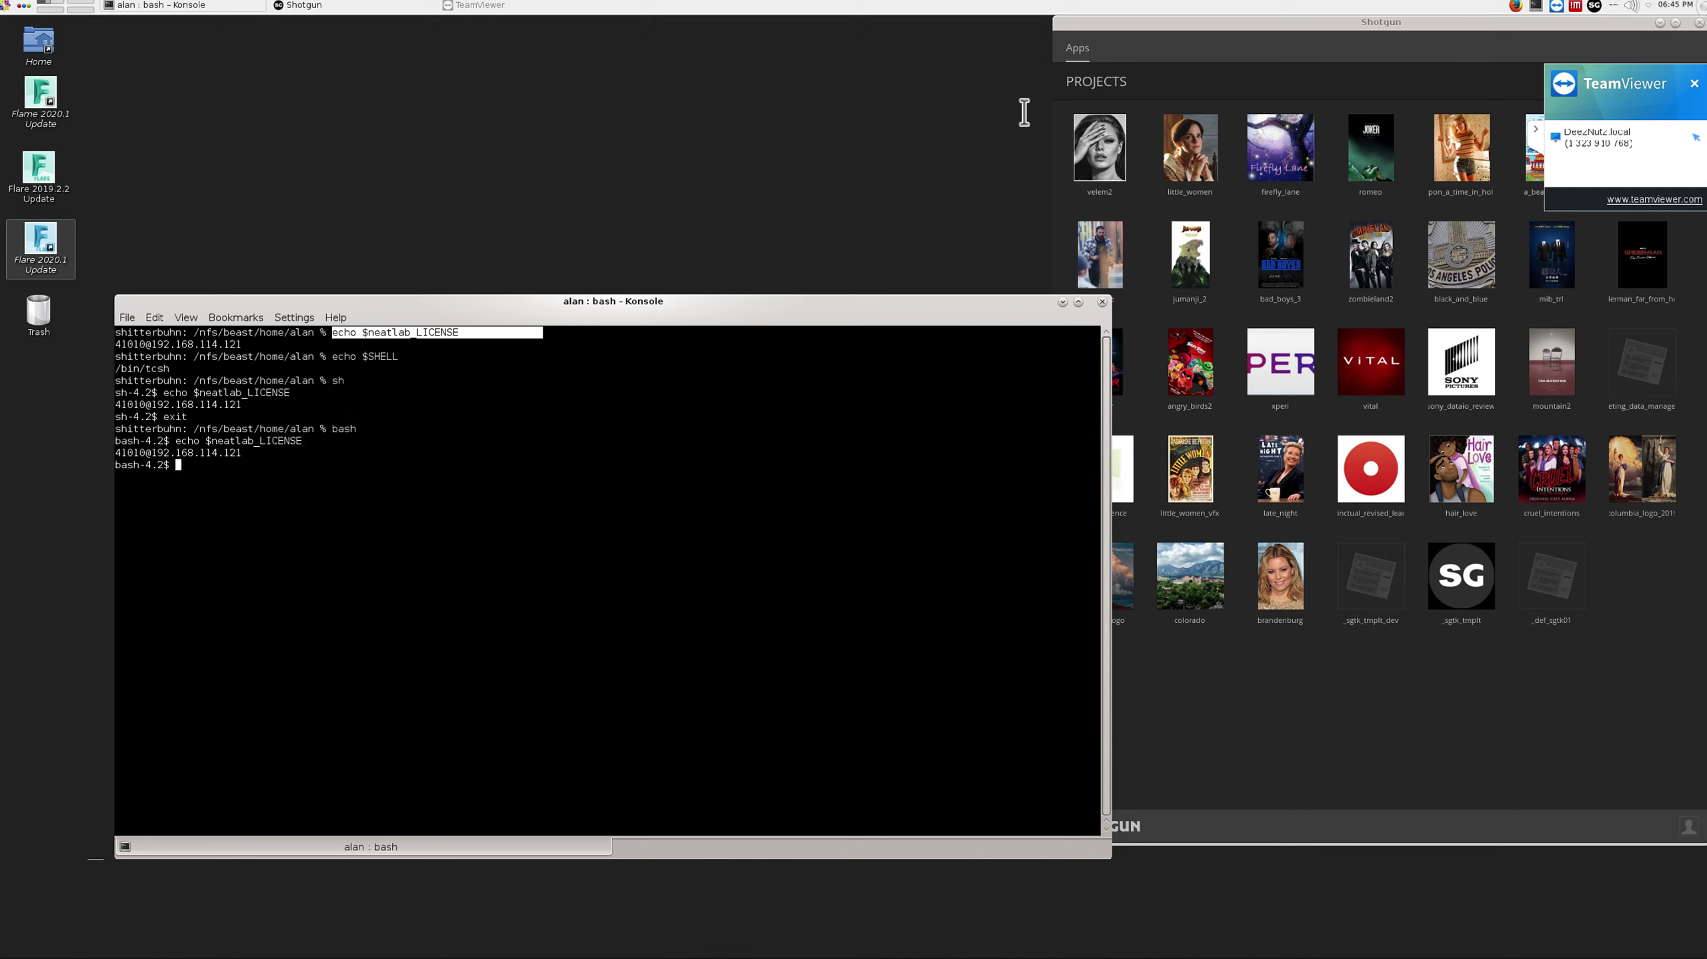